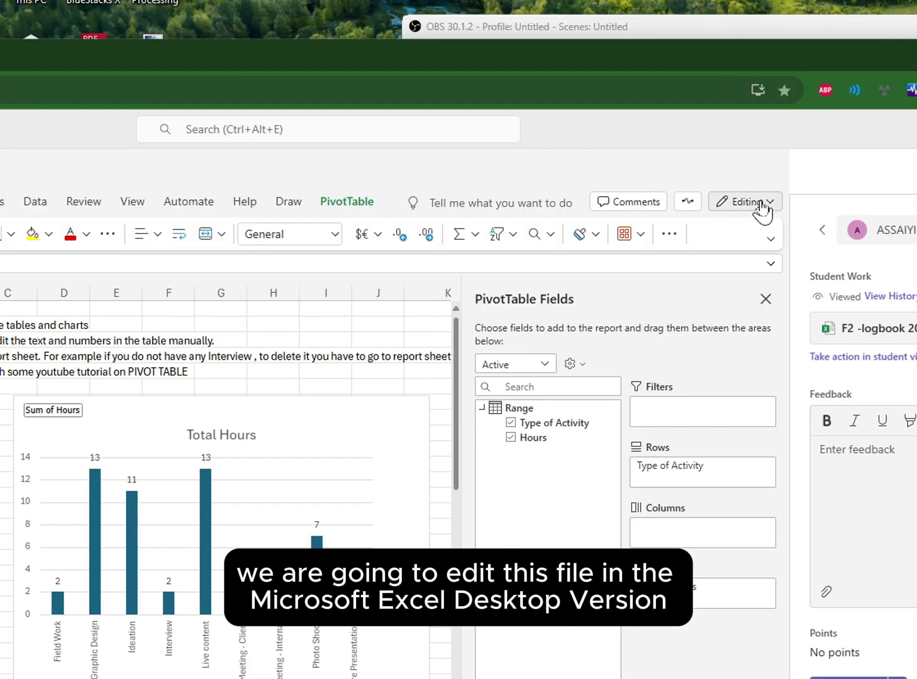
# - Open the F2 -logbook 2024 report workbook in the desktop version of Excel
pyautogui.click(763, 208)
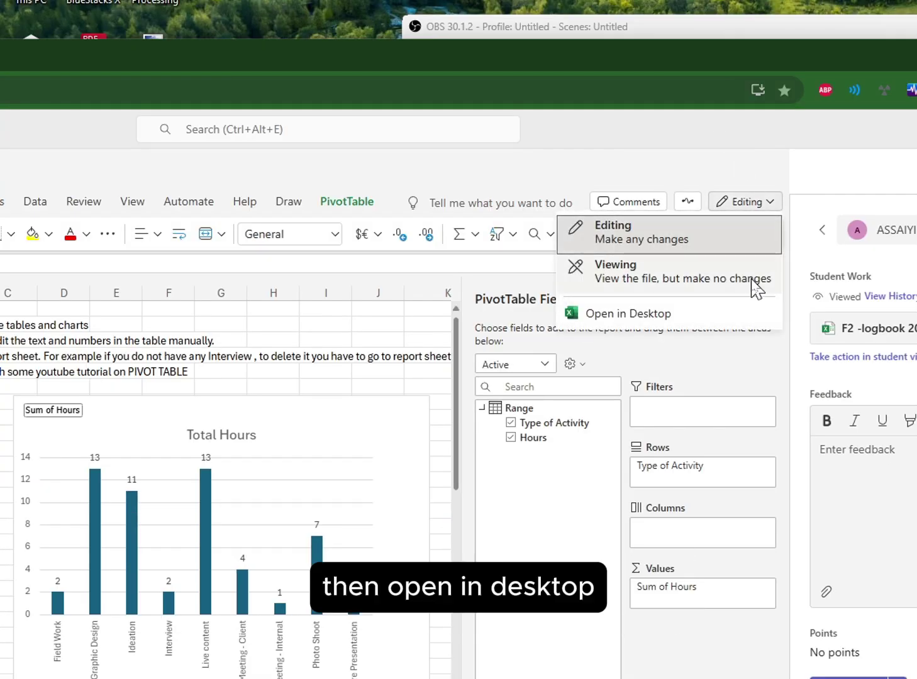
pyautogui.click(703, 315)
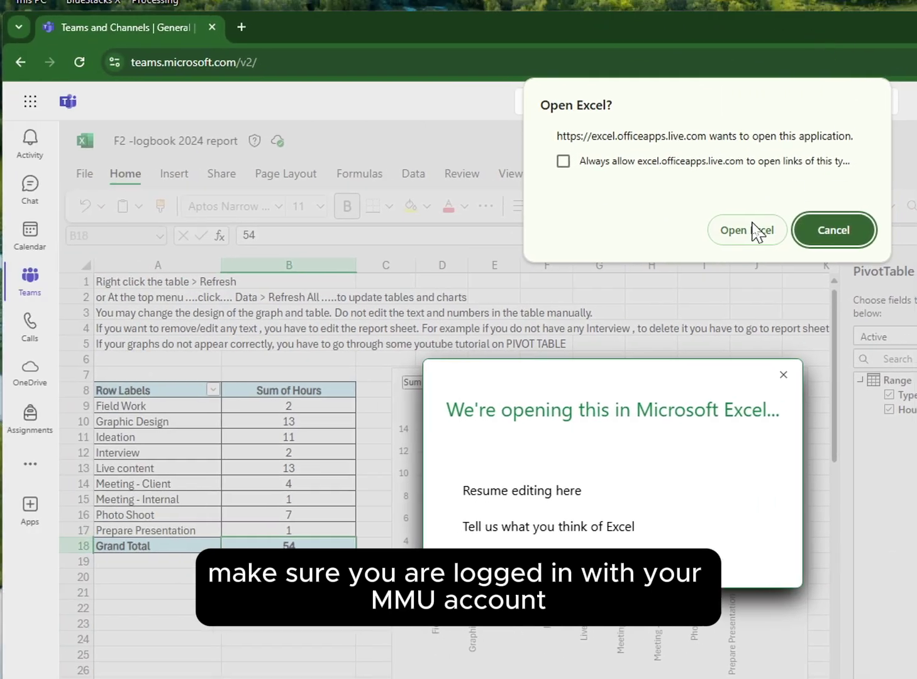
pyautogui.click(748, 231)
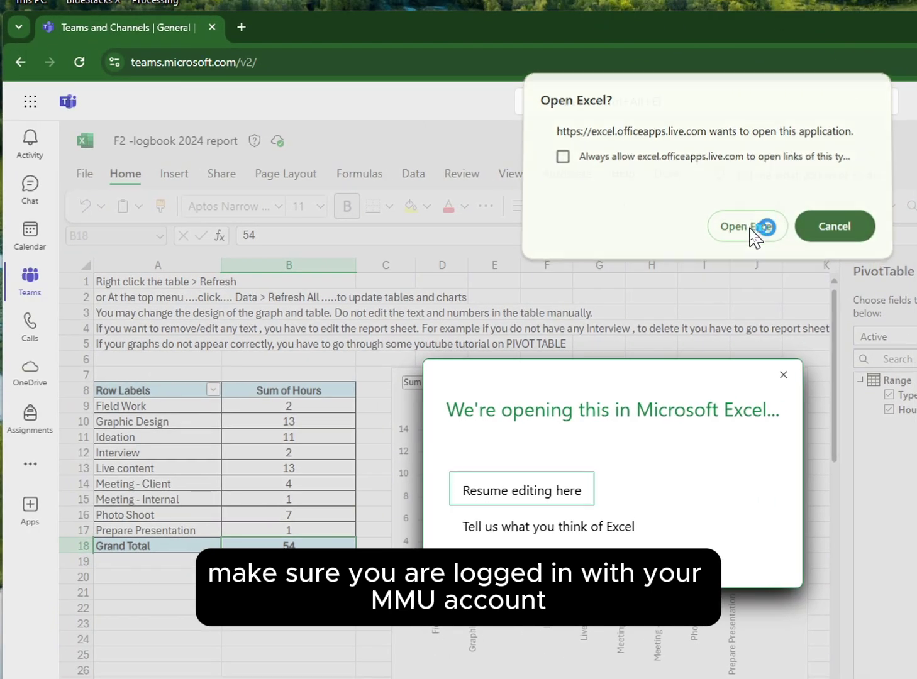
# - Change the Sum of Hours pivot table's data source to report!$E$1:$F$100
pyautogui.click(417, 365)
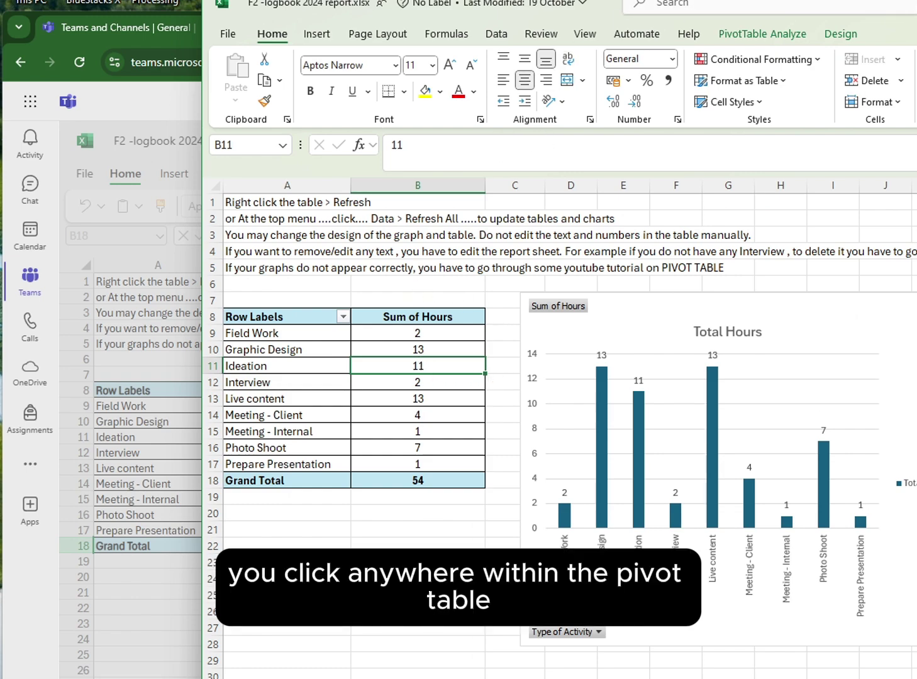
pyautogui.moveTo(916, 14); pyautogui.dragTo(779, 1)
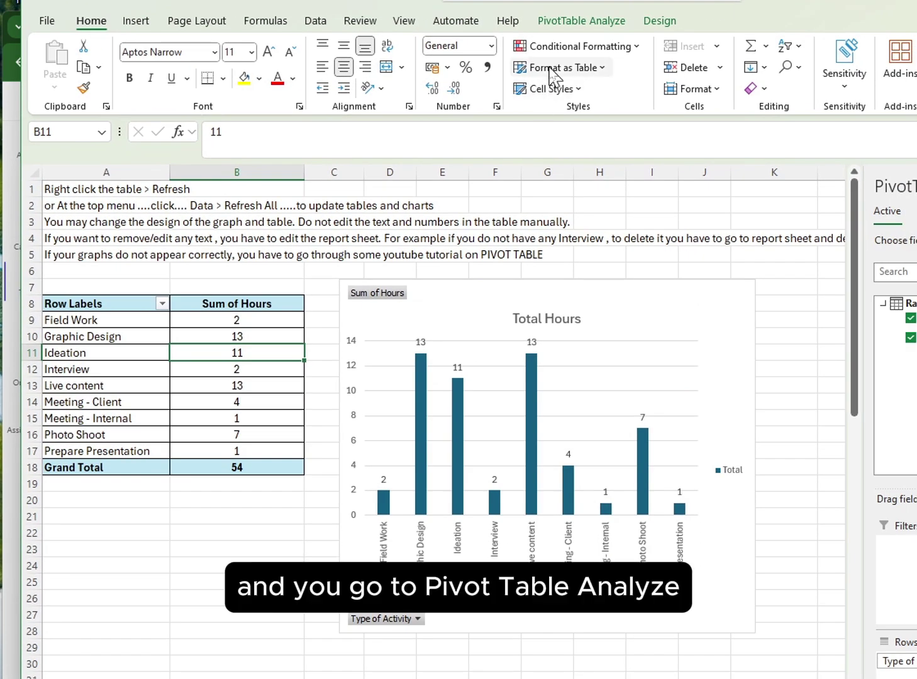
pyautogui.click(581, 23)
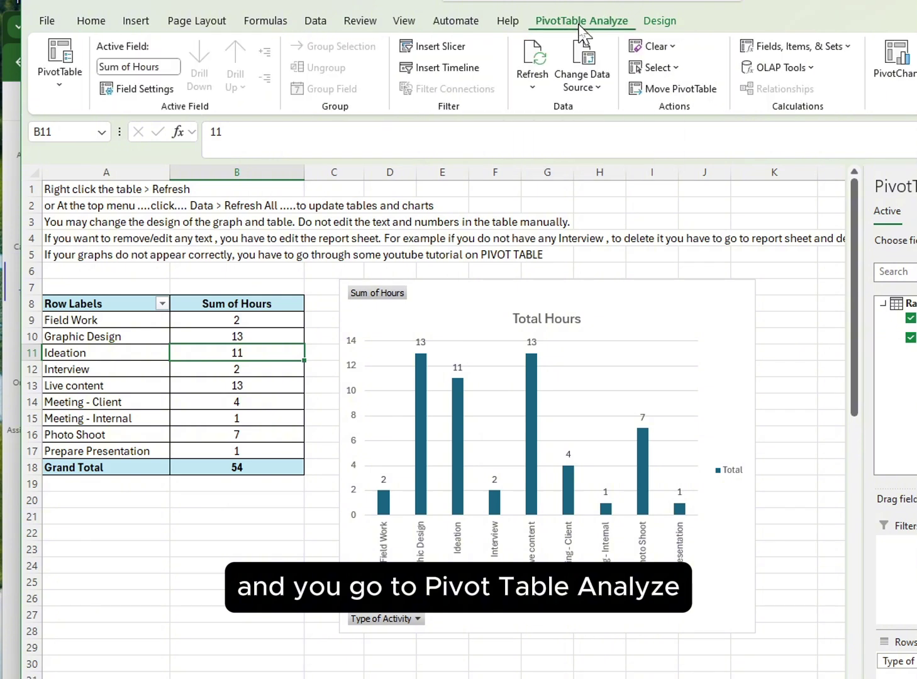
pyautogui.click(586, 86)
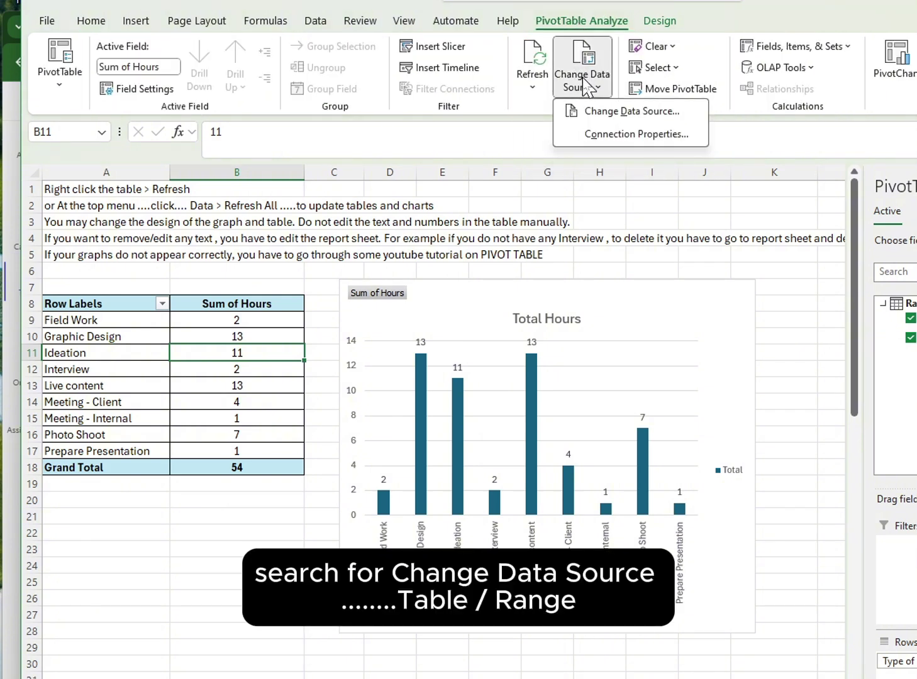
pyautogui.click(631, 111)
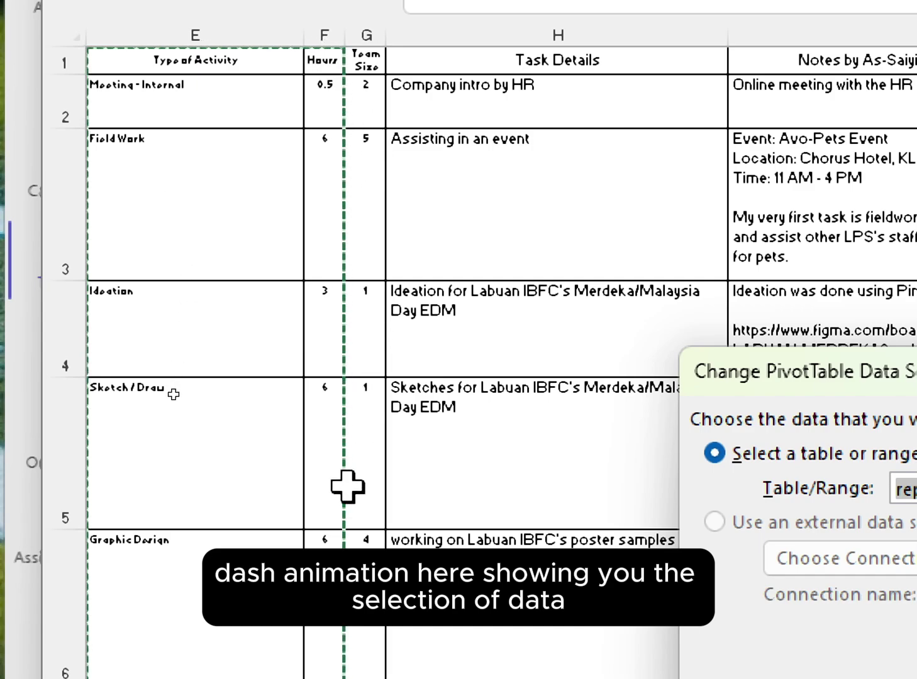
pyautogui.scroll(-2, 169, 446)
pyautogui.scroll(-10, 168, 447)
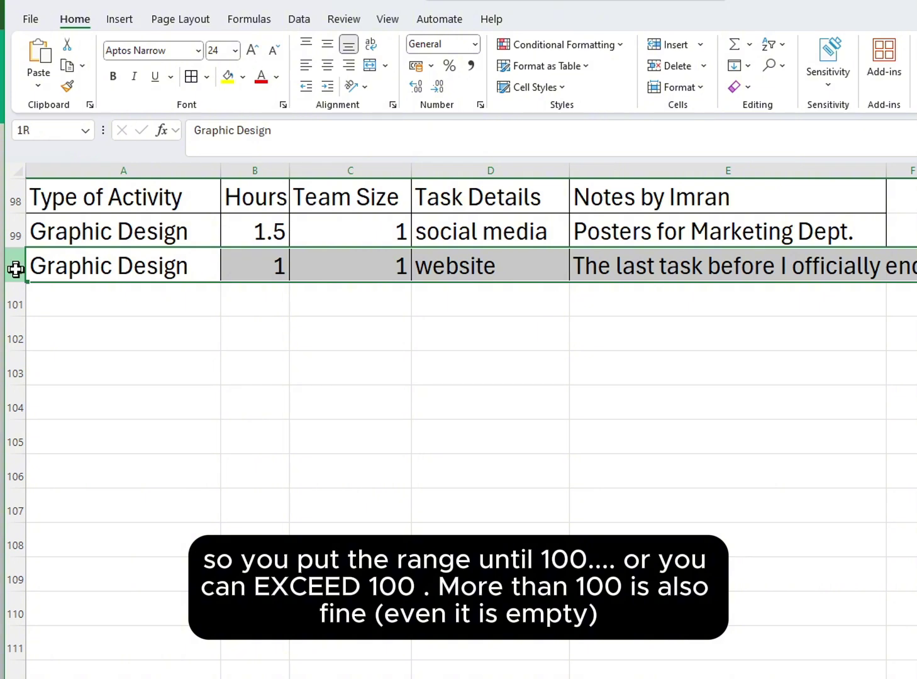
pyautogui.moveTo(16, 270); pyautogui.dragTo(6, 480)
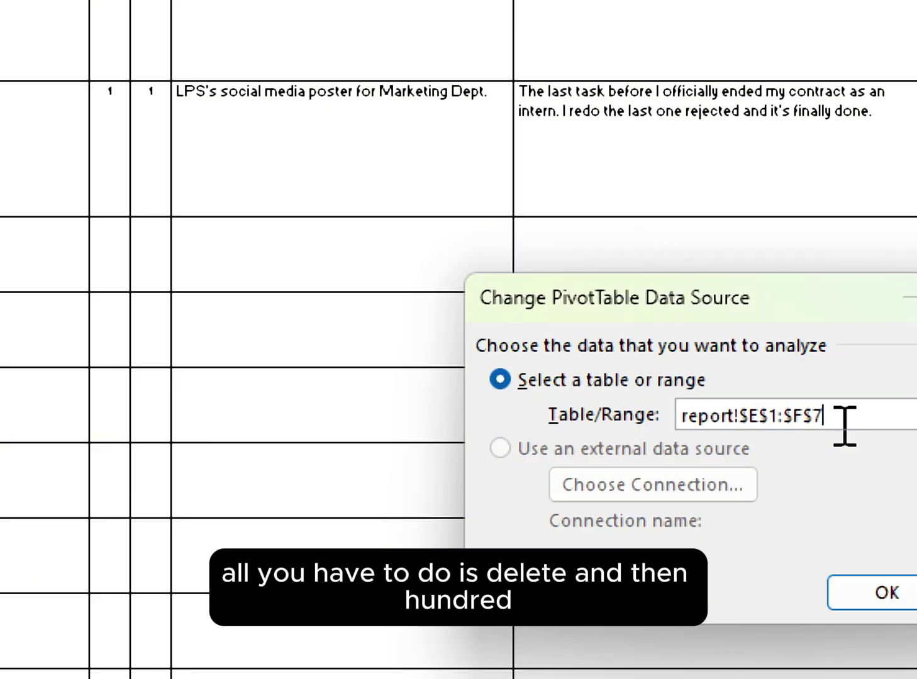
pyautogui.press('BackSpace')
pyautogui.press('BackSpace')
pyautogui.write('100')
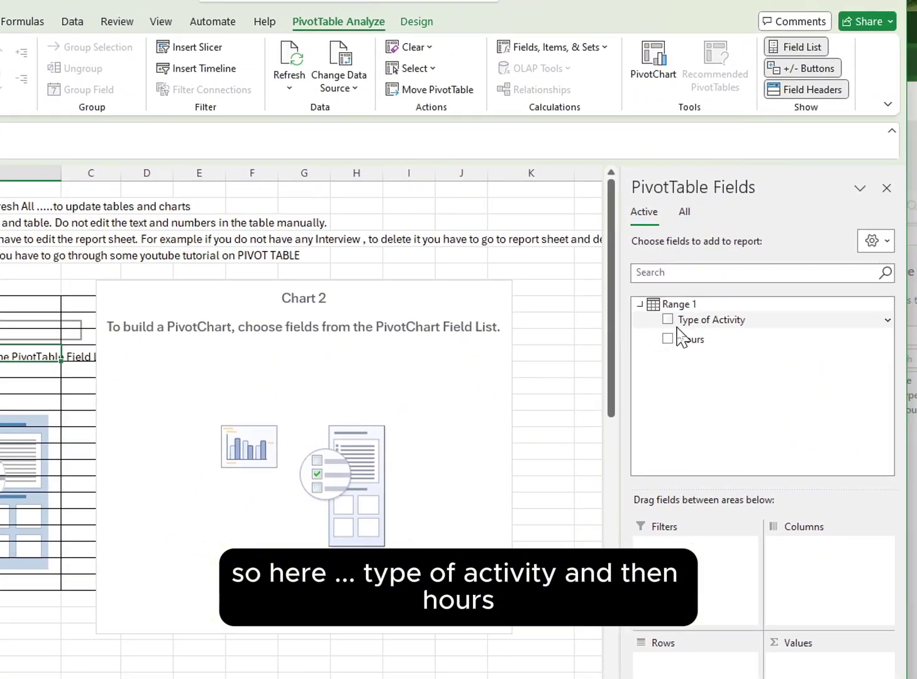
# - Add the Type of Activity and Hours fields to the pivot table
pyautogui.click(669, 321)
pyautogui.click(669, 340)
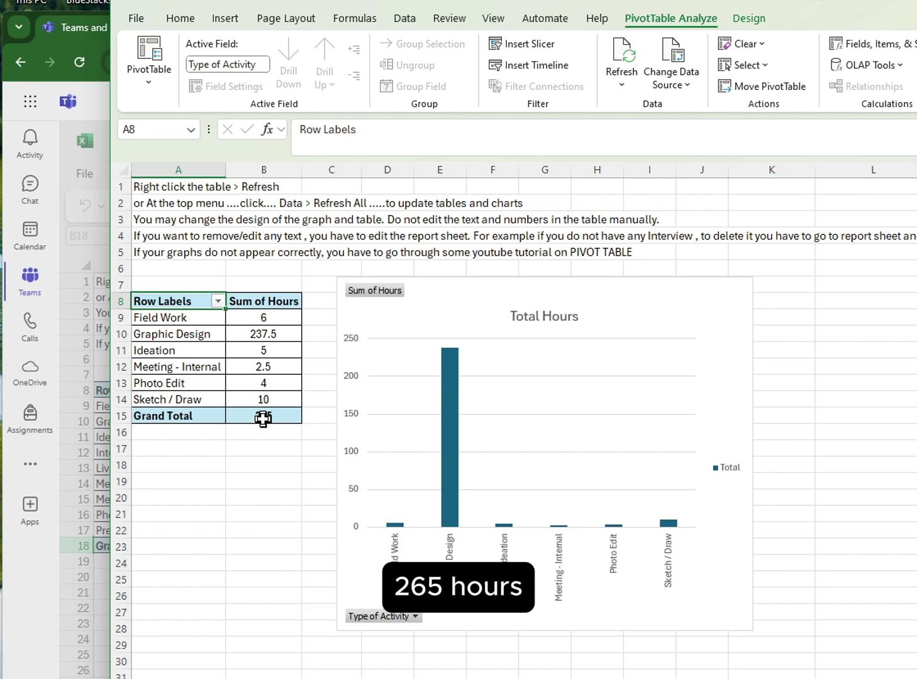
# - Insert a pie chart based on the whole Sum of Hours pivot table, from the header row to Grand Total
pyautogui.moveTo(263, 418); pyautogui.dragTo(140, 301)
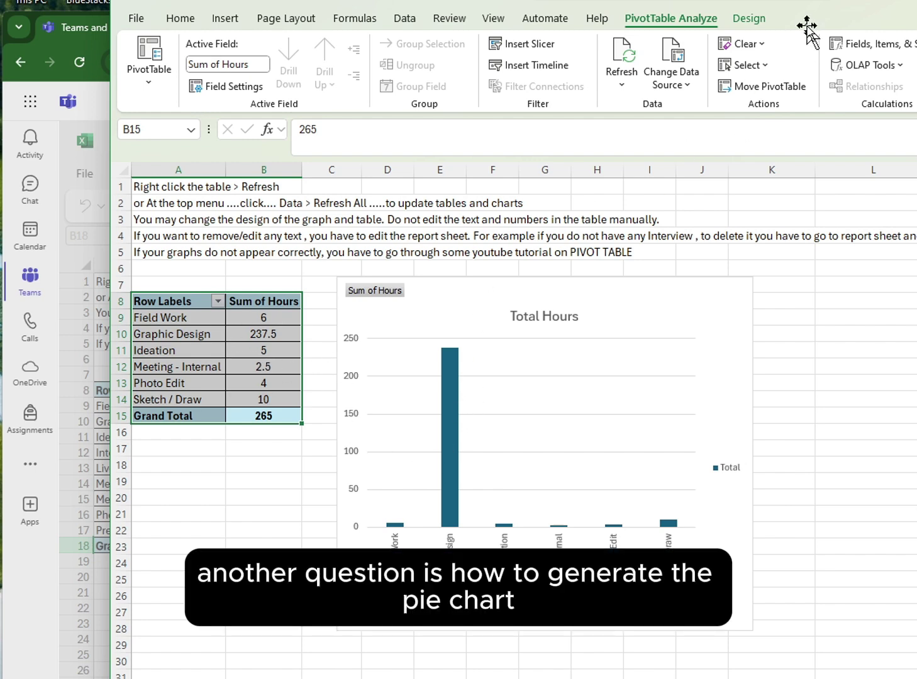
pyautogui.moveTo(885, 1); pyautogui.dragTo(823, 5)
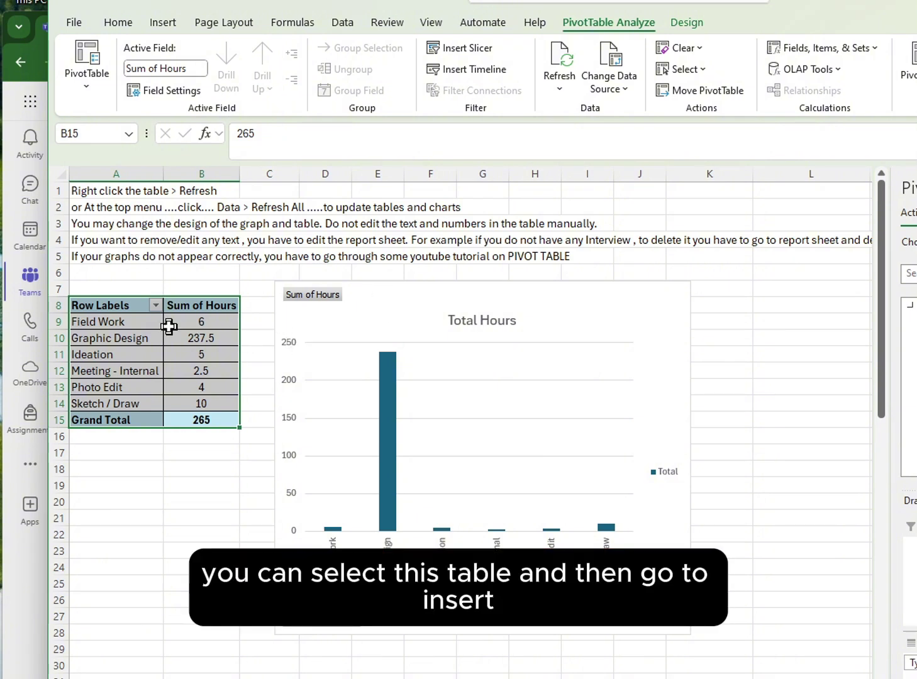
pyautogui.click(117, 307)
pyautogui.moveTo(148, 308); pyautogui.dragTo(227, 414)
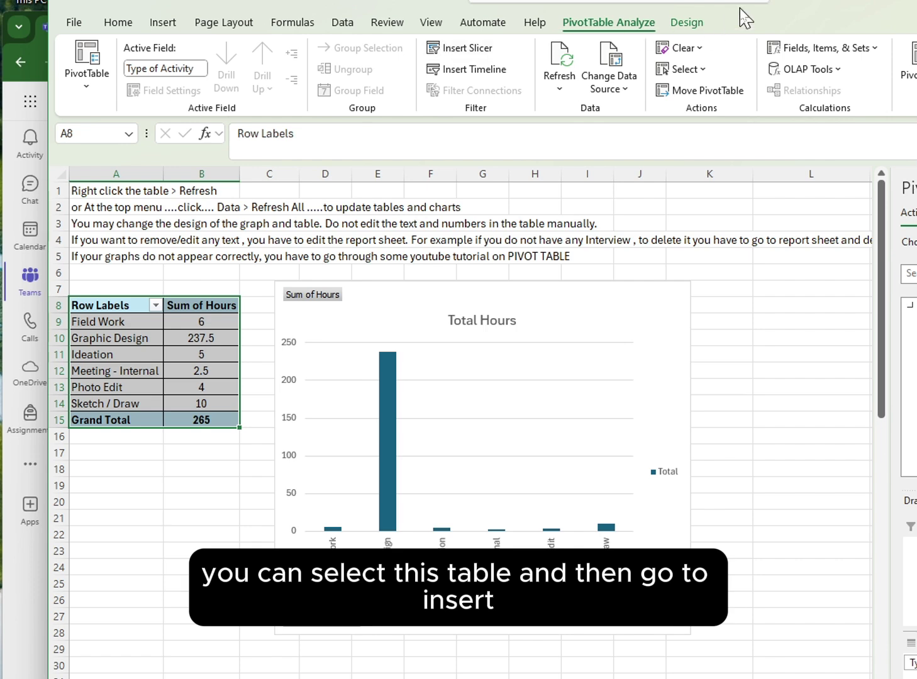
pyautogui.click(168, 25)
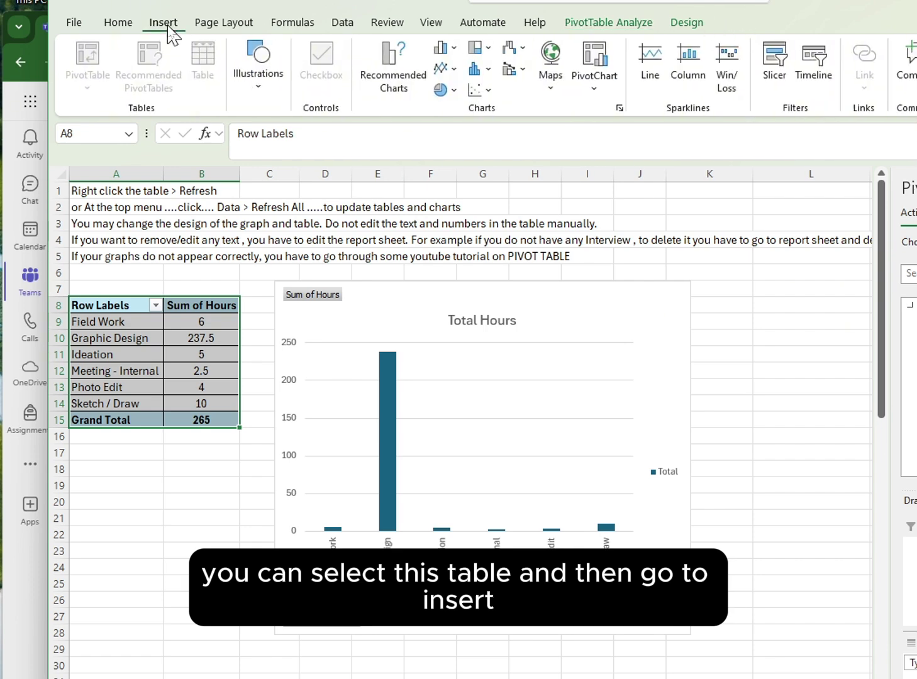
pyautogui.click(448, 90)
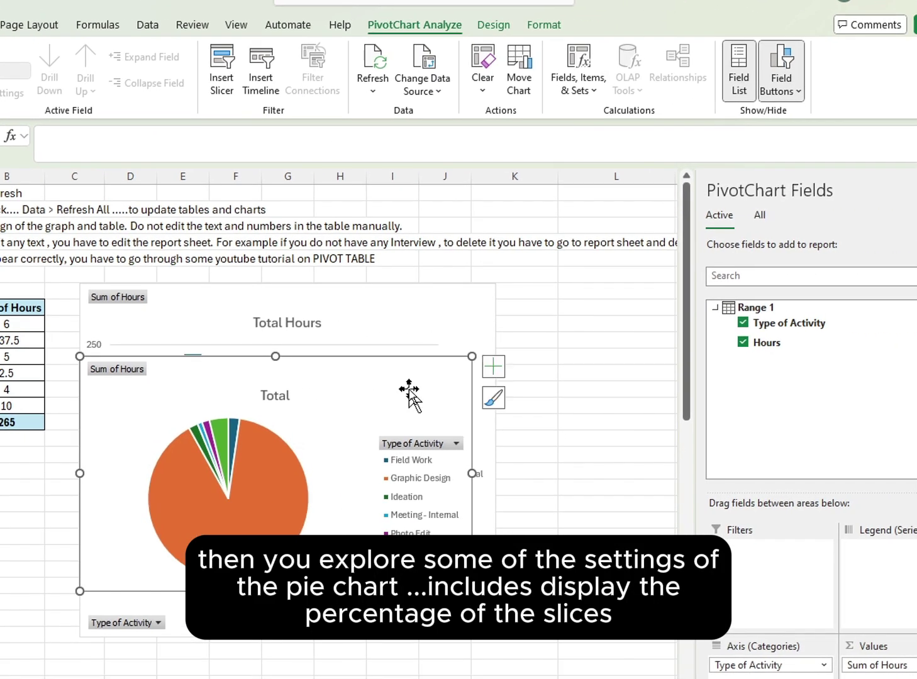
# - Move the pie chart upward and apply the grey-gradient chart style that shows percentage labels on the slices
pyautogui.moveTo(375, 388); pyautogui.dragTo(379, 266)
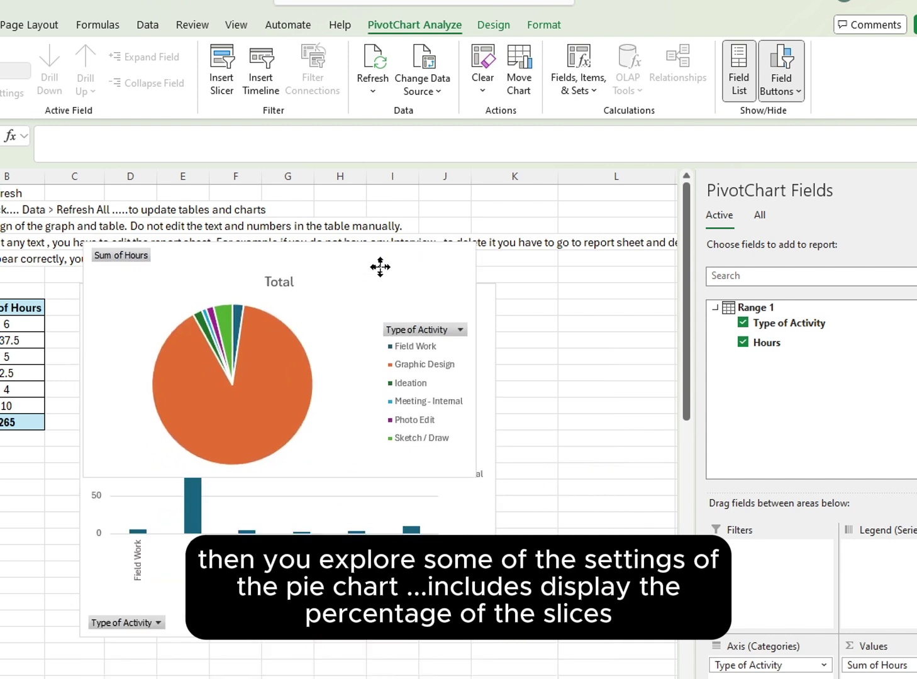
pyautogui.click(230, 354)
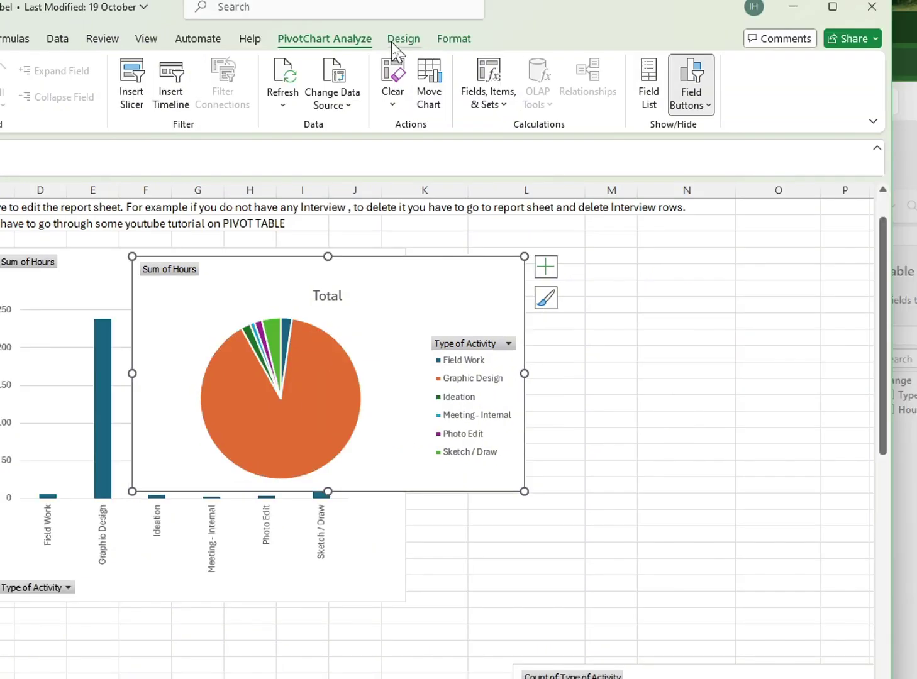
pyautogui.click(488, 29)
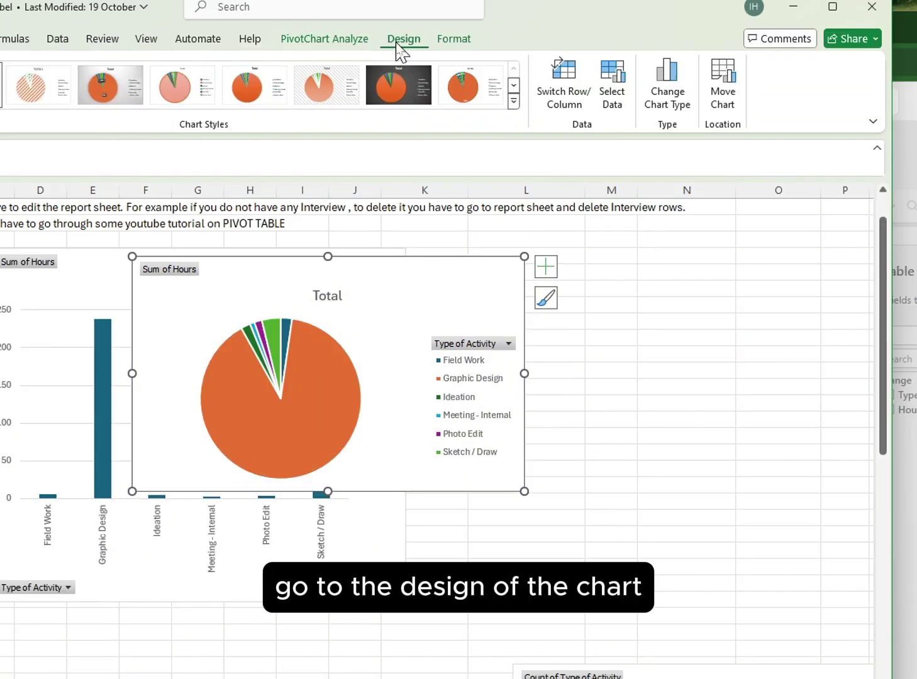
pyautogui.click(110, 97)
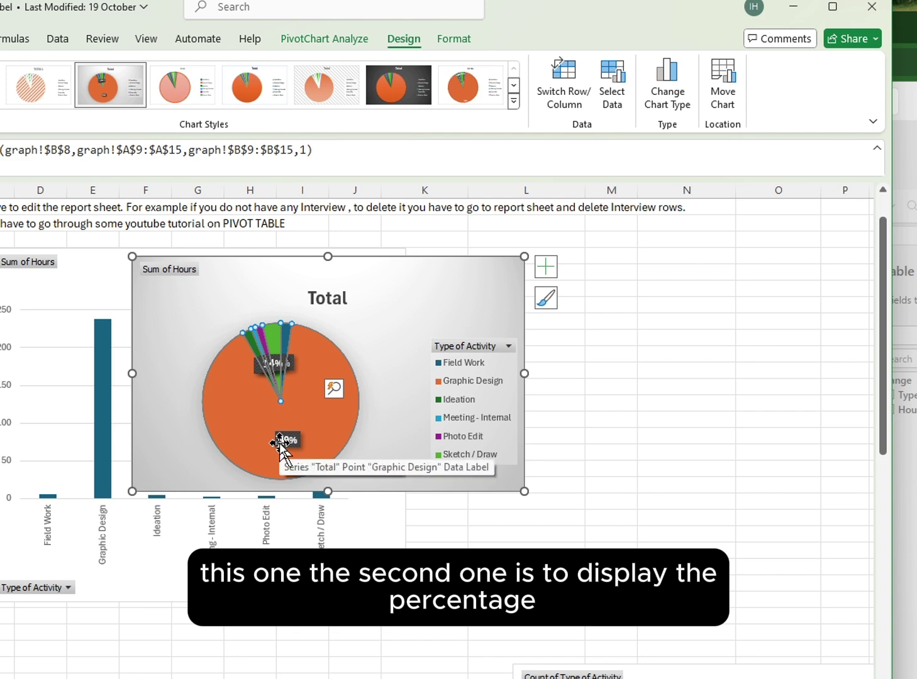
# - Set the pie chart's data label position to Outside End and pull the overlapping small-slice percentage labels apart
pyautogui.doubleClick(287, 439)
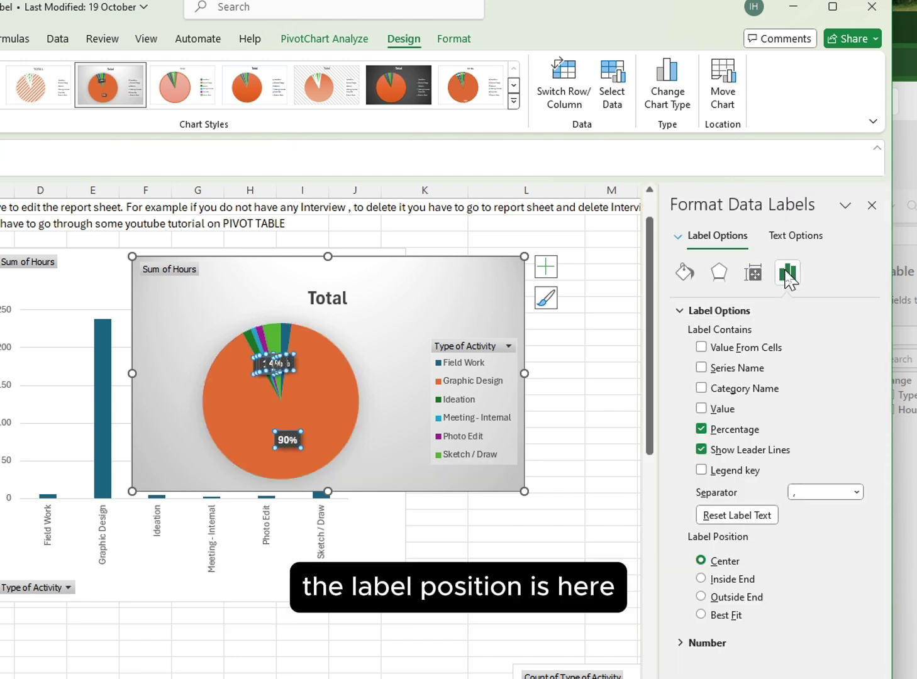
pyautogui.click(720, 598)
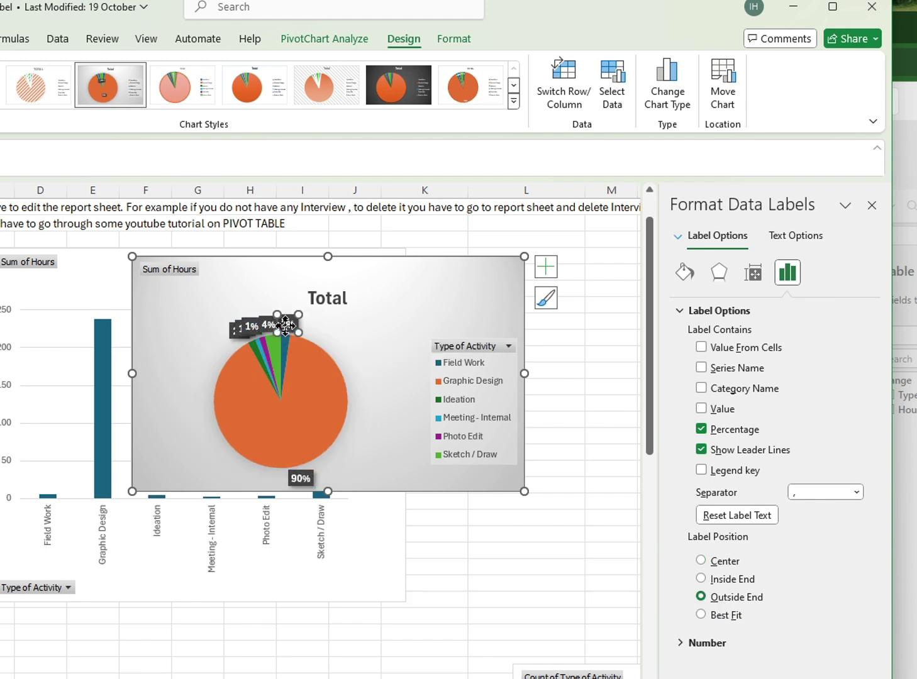
pyautogui.moveTo(319, 325); pyautogui.dragTo(319, 325)
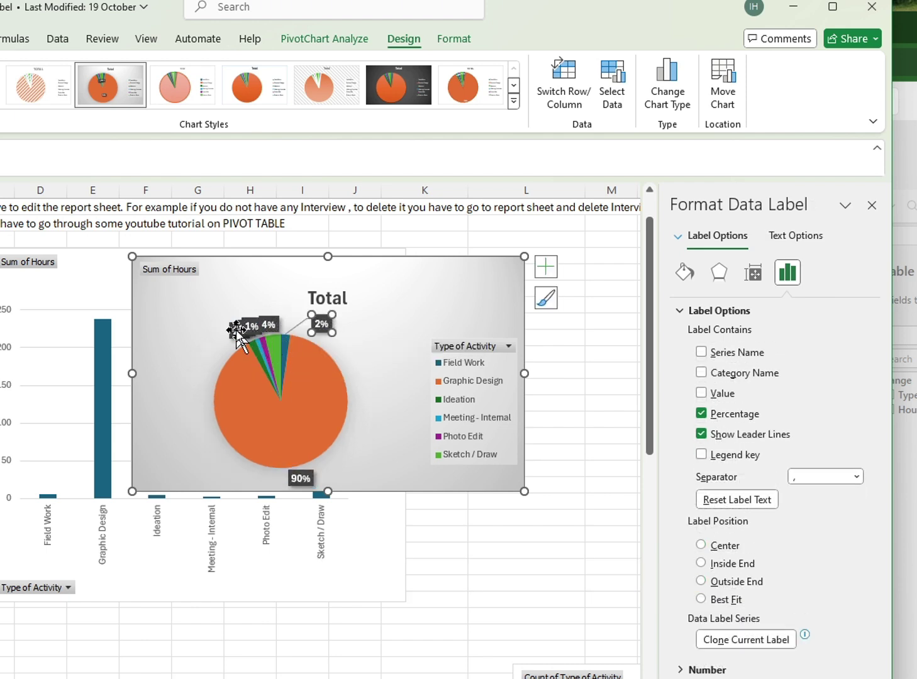
pyautogui.moveTo(235, 329); pyautogui.dragTo(203, 329)
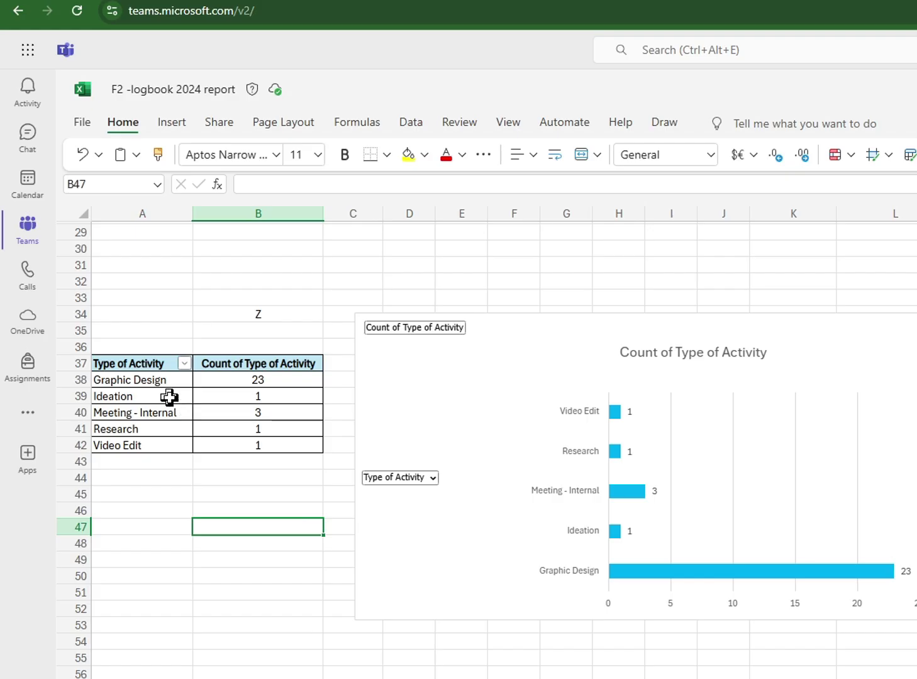
# - Switch to the workbook in Teams and refresh the Count of Type of Activity pivot table
pyautogui.moveTo(133, 365); pyautogui.dragTo(258, 446)
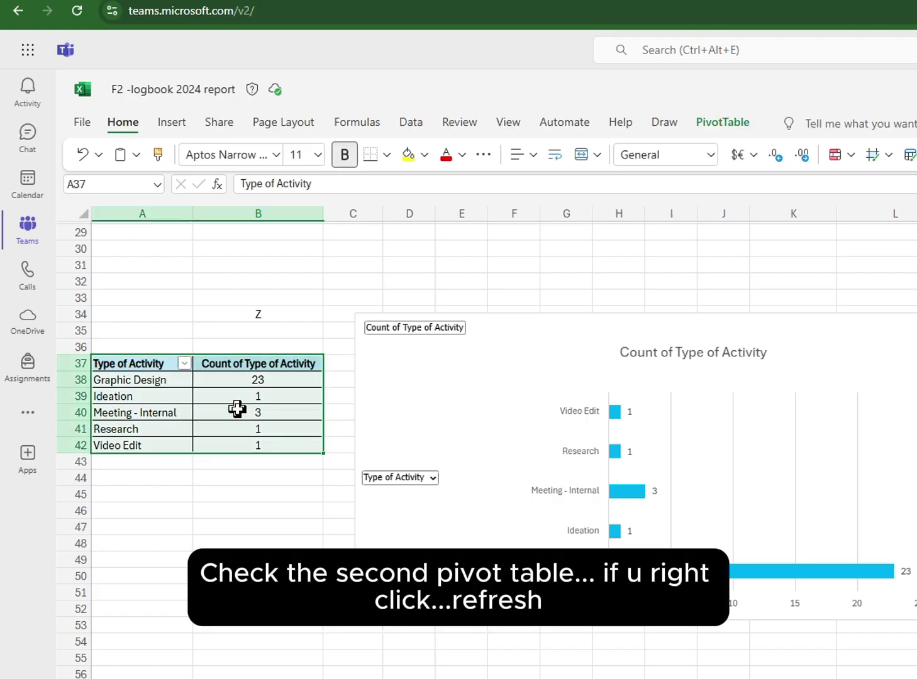
pyautogui.rightClick(237, 409)
pyautogui.click(286, 465)
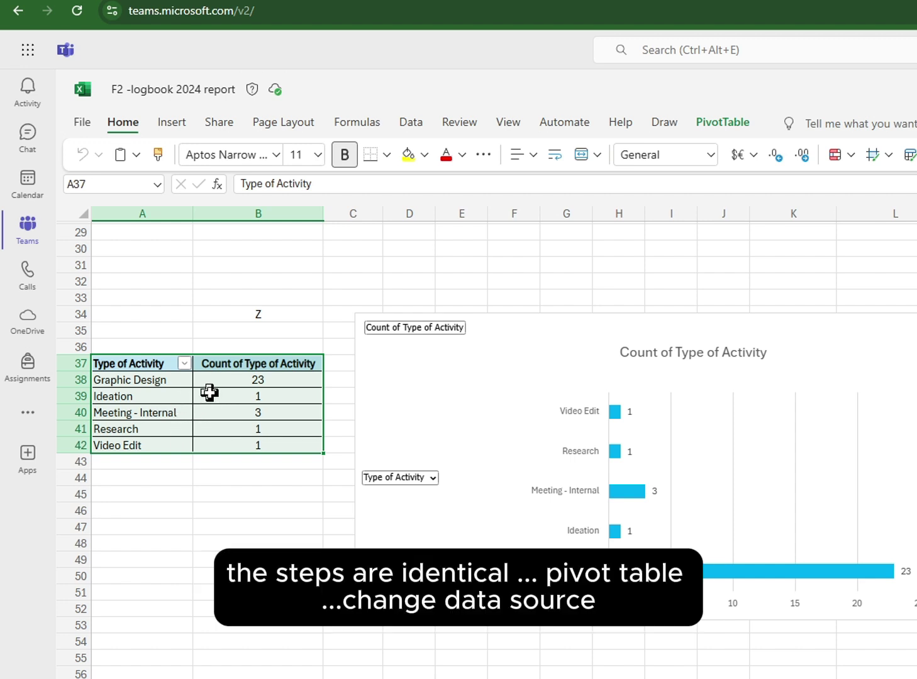
# - Change the data source of the Count of Type of Activity pivot table to 'report'!$A$1:$I$200
pyautogui.click(723, 128)
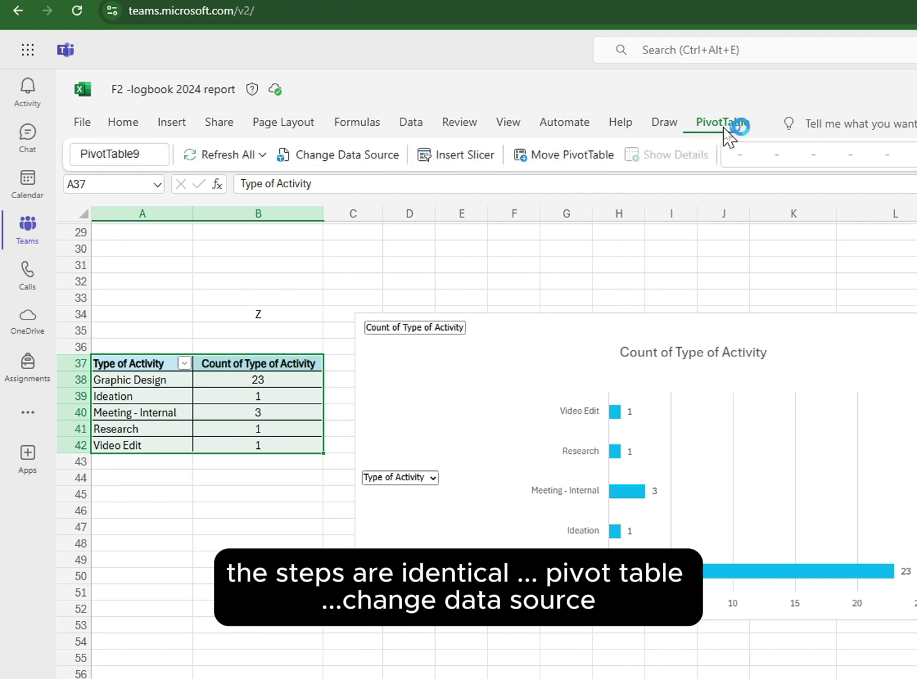
pyautogui.click(376, 157)
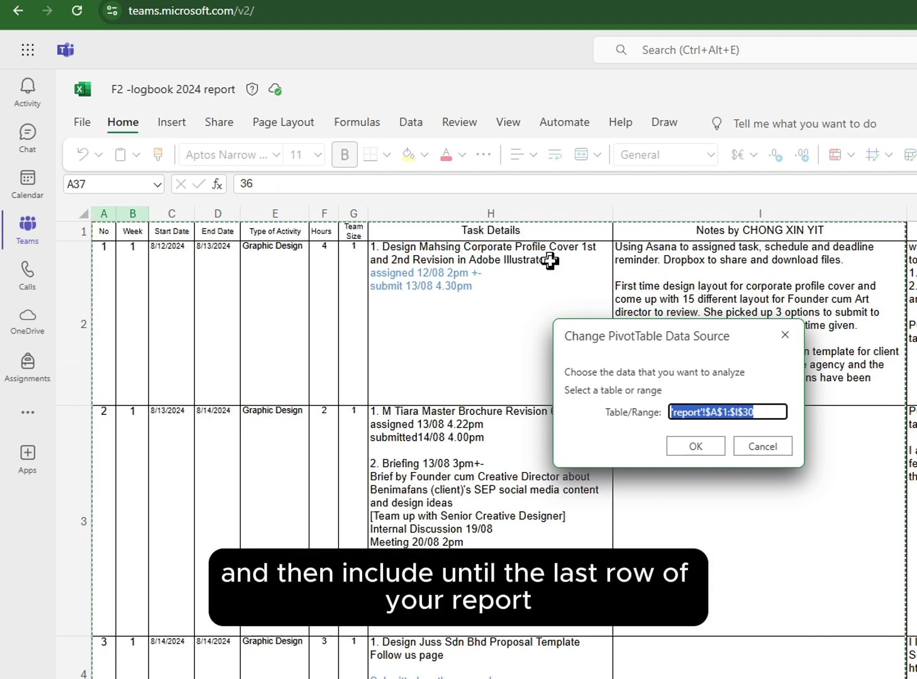
pyautogui.click(773, 412)
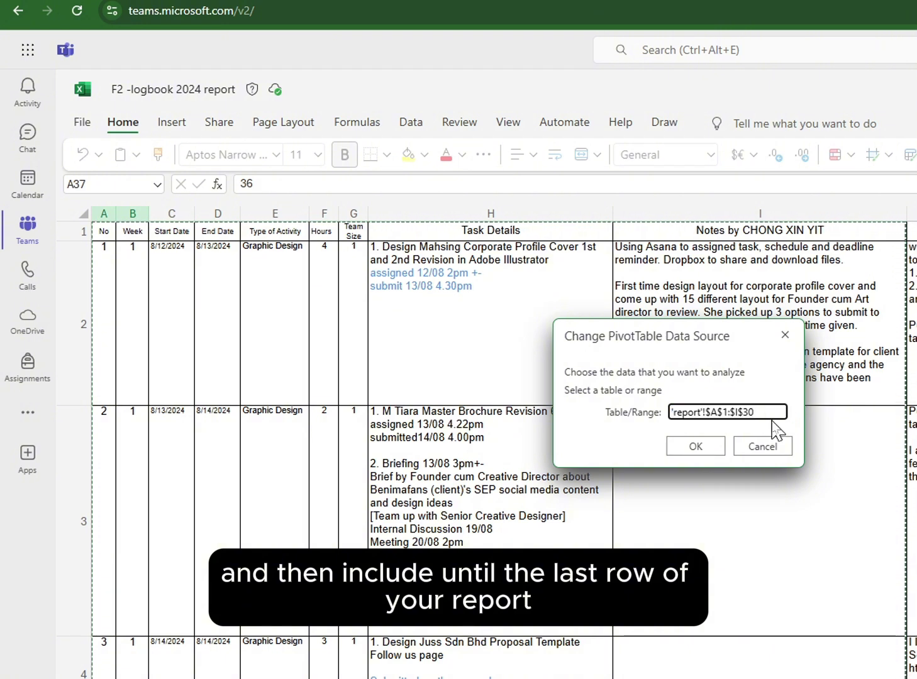
pyautogui.press('BackSpace')
pyautogui.press('BackSpace')
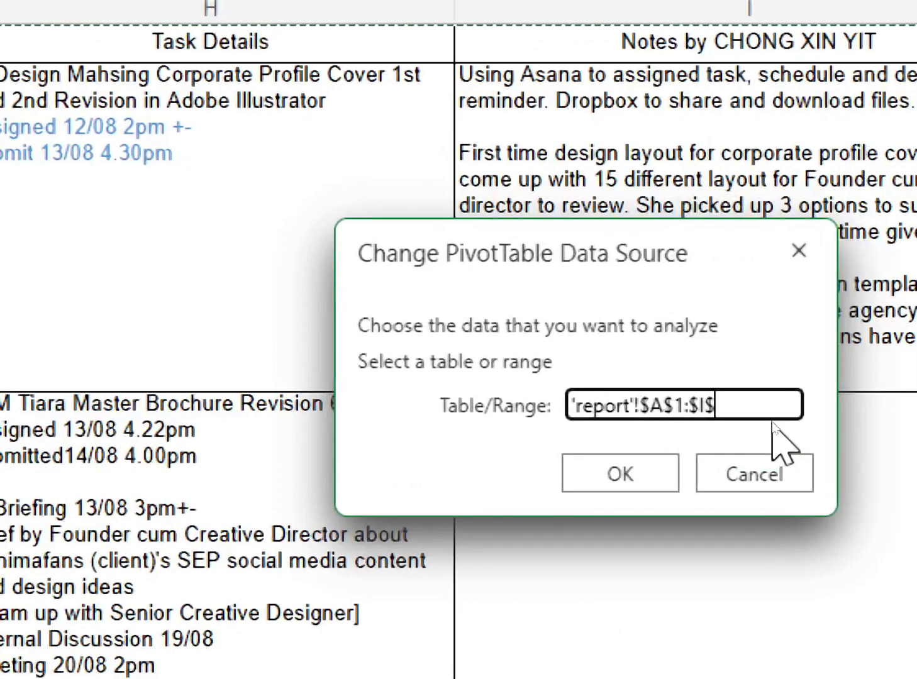
pyautogui.write('100')
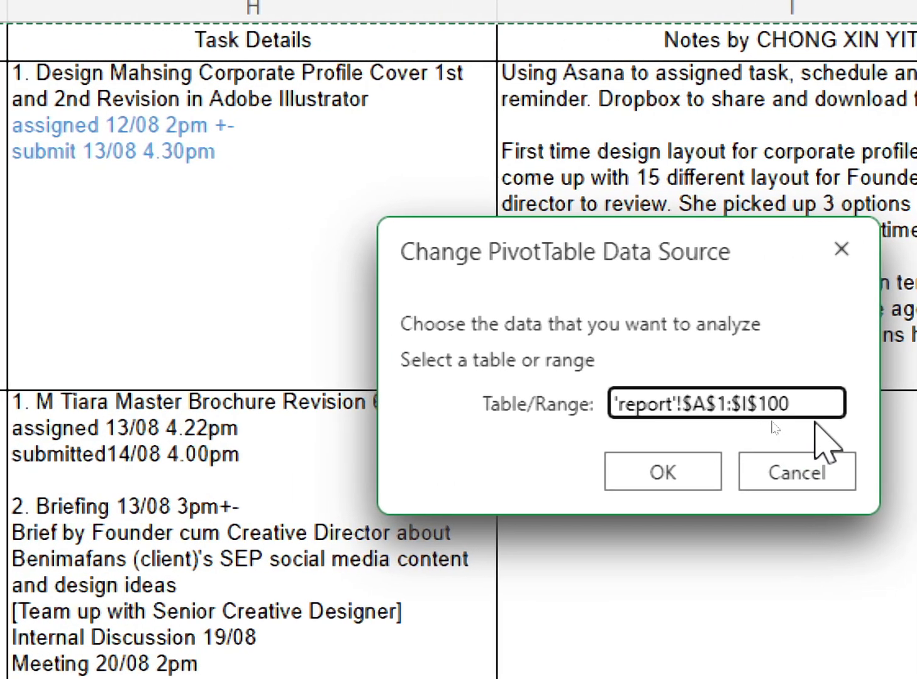
pyautogui.press('BackSpace')
pyautogui.press('BackSpace')
pyautogui.press('BackSpace')
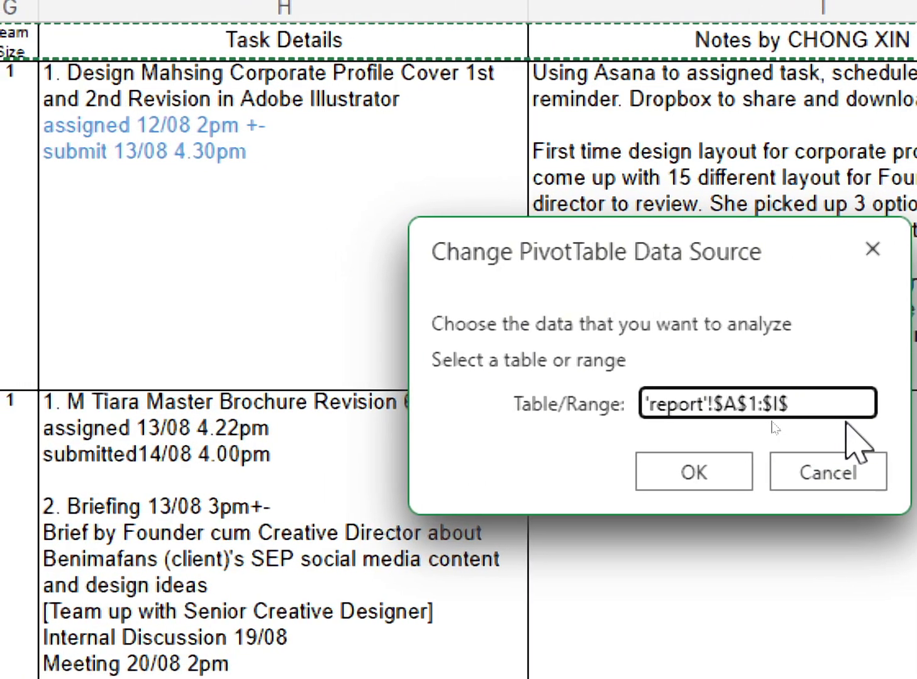
pyautogui.write('200')
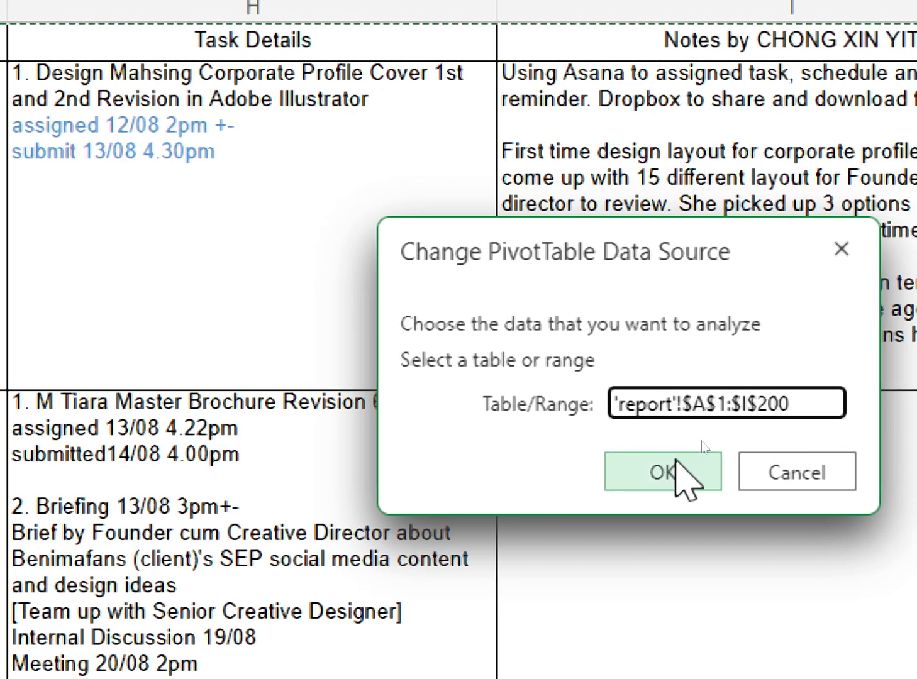
pyautogui.moveTo(797, 408); pyautogui.dragTo(759, 412)
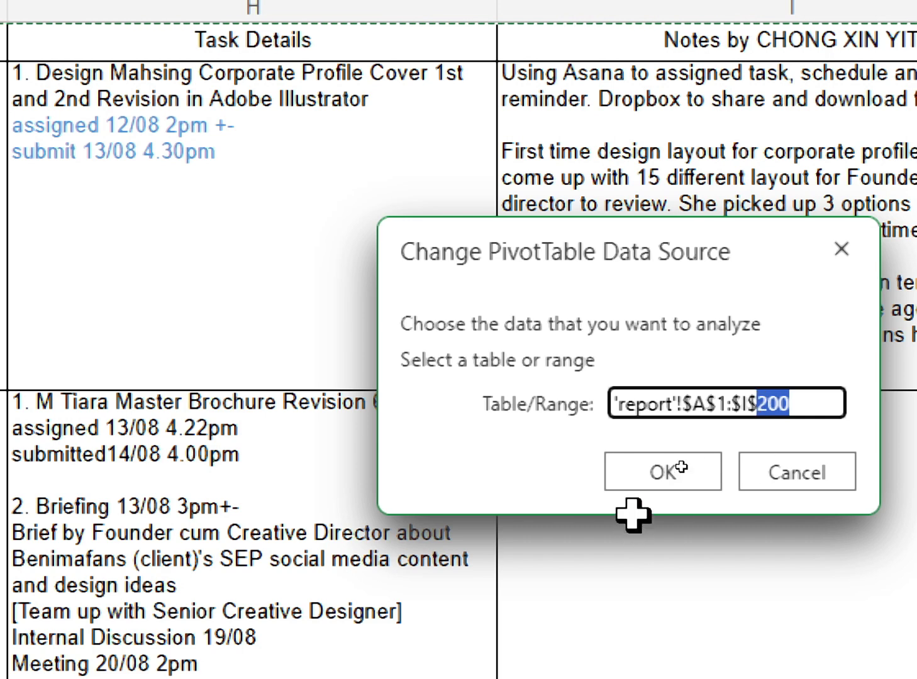
pyautogui.click(654, 471)
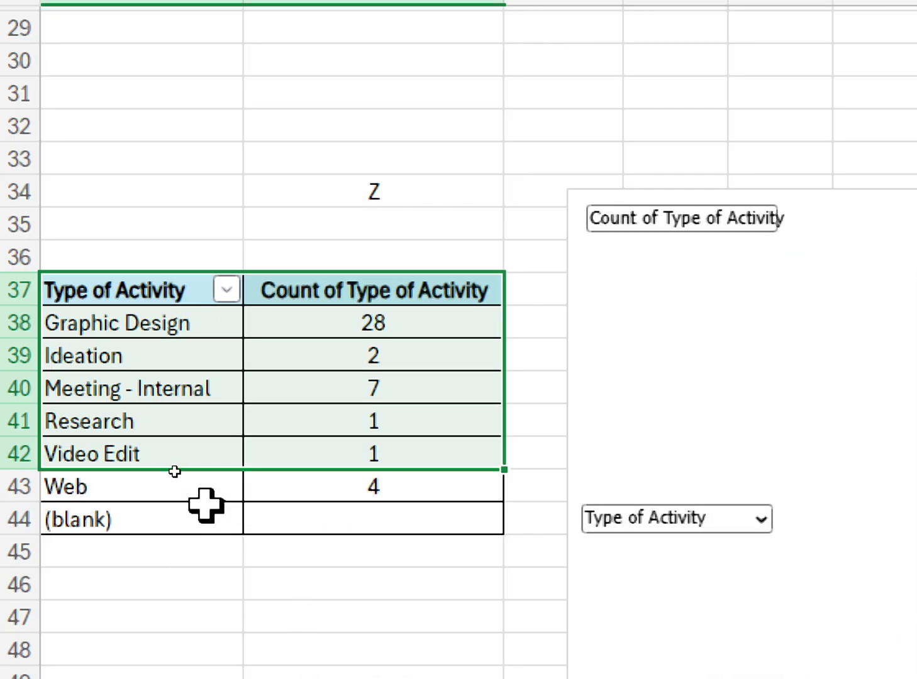
# - Select the Web row of the Count of Type of Activity pivot table and refresh the table
pyautogui.moveTo(186, 490); pyautogui.dragTo(306, 489)
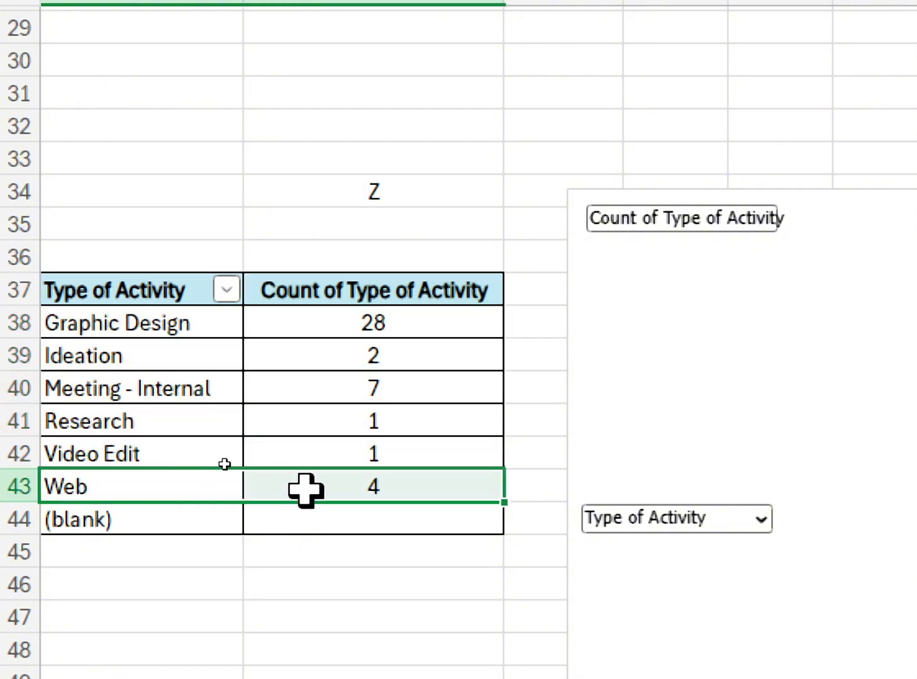
pyautogui.rightClick(295, 433)
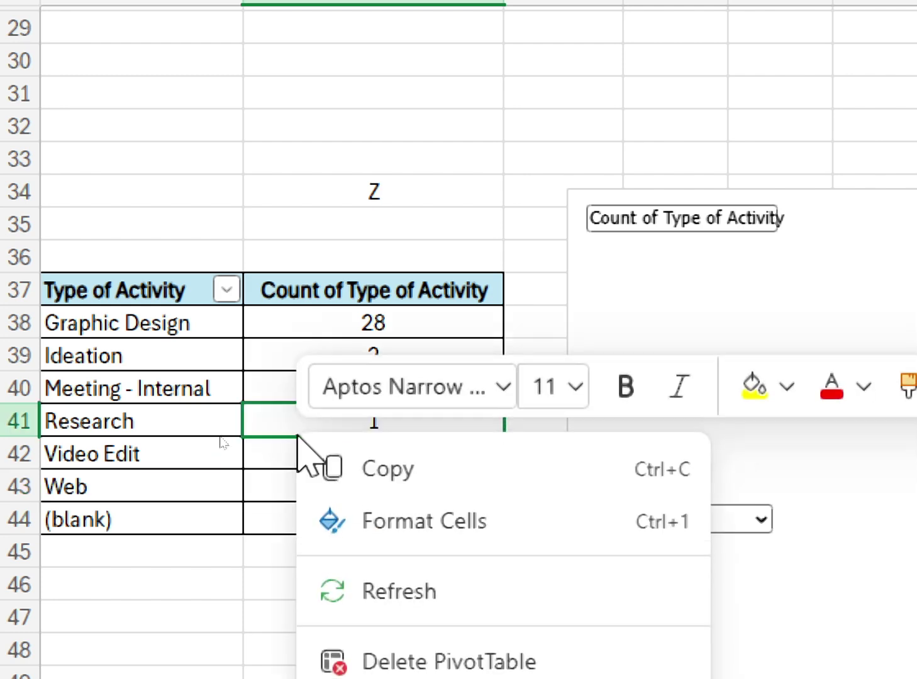
pyautogui.click(365, 593)
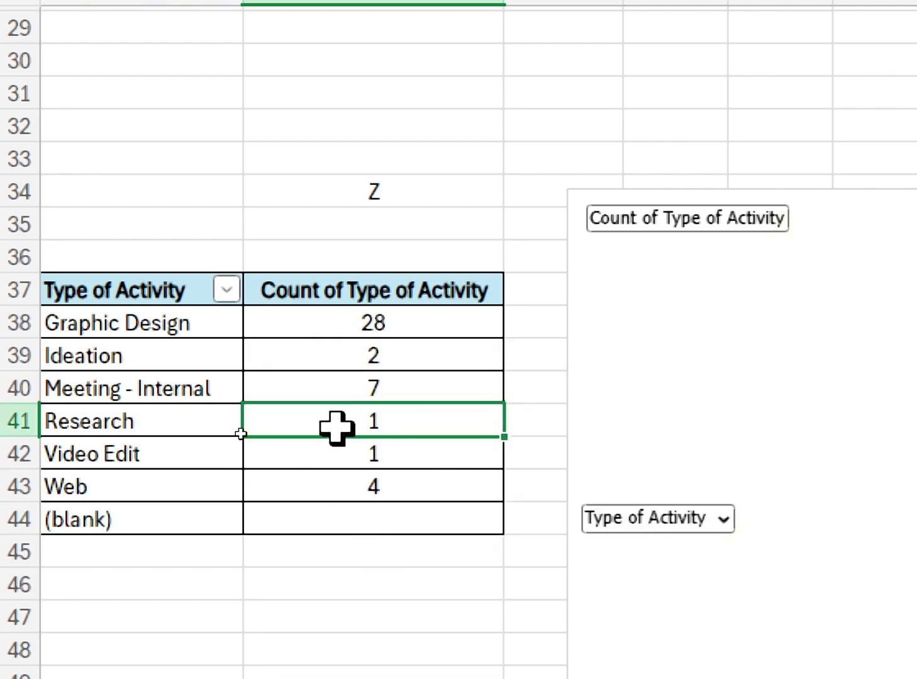
# - Compare the activities listed in the Count of Type of Activity pivot table with those in the averages pivot table at row 70
pyautogui.scroll(-2, 172, 569)
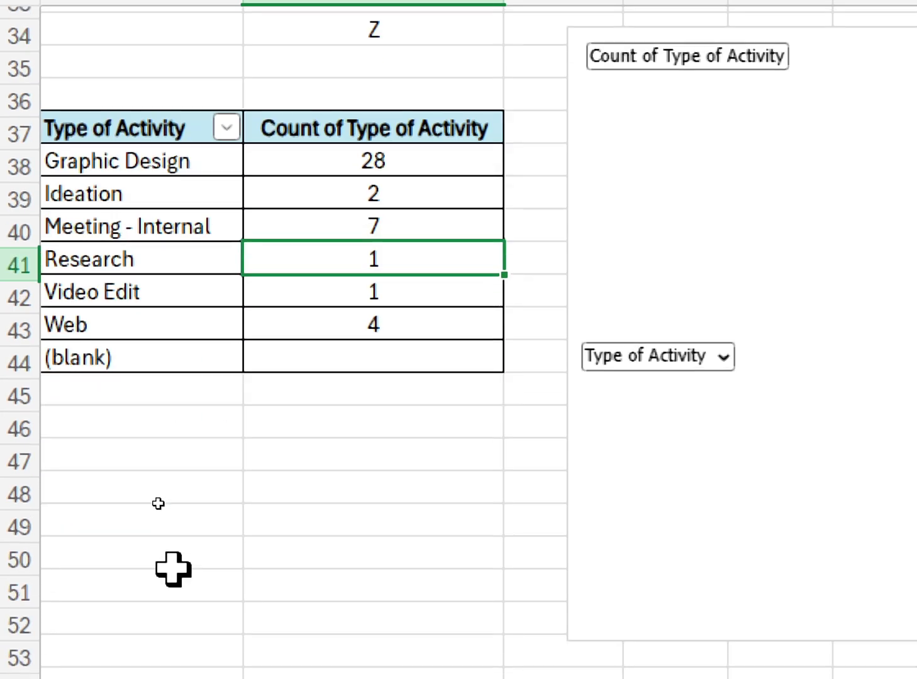
pyautogui.click(343, 323)
pyautogui.hotkey('shift', 'Left')
pyautogui.scroll(-7, 384, 331)
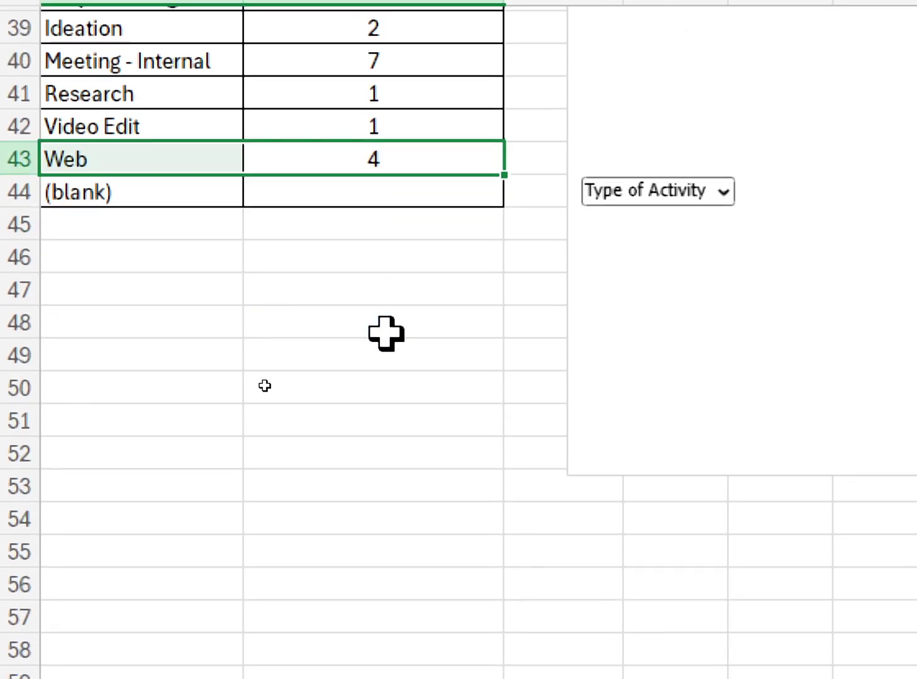
pyautogui.scroll(-5, 385, 333)
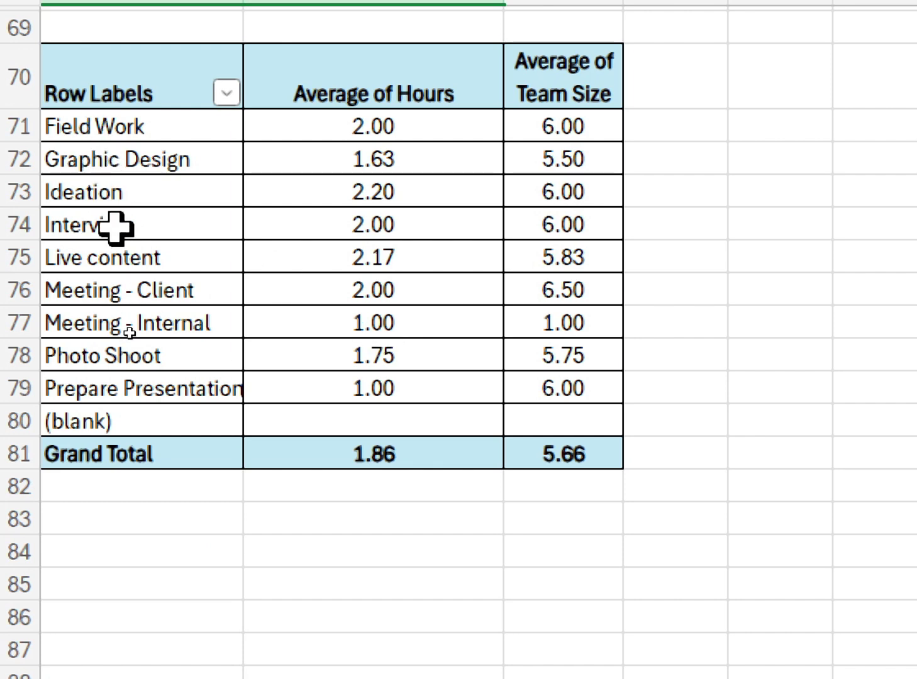
pyautogui.moveTo(134, 126); pyautogui.dragTo(128, 422)
pyautogui.scroll(13, 128, 422)
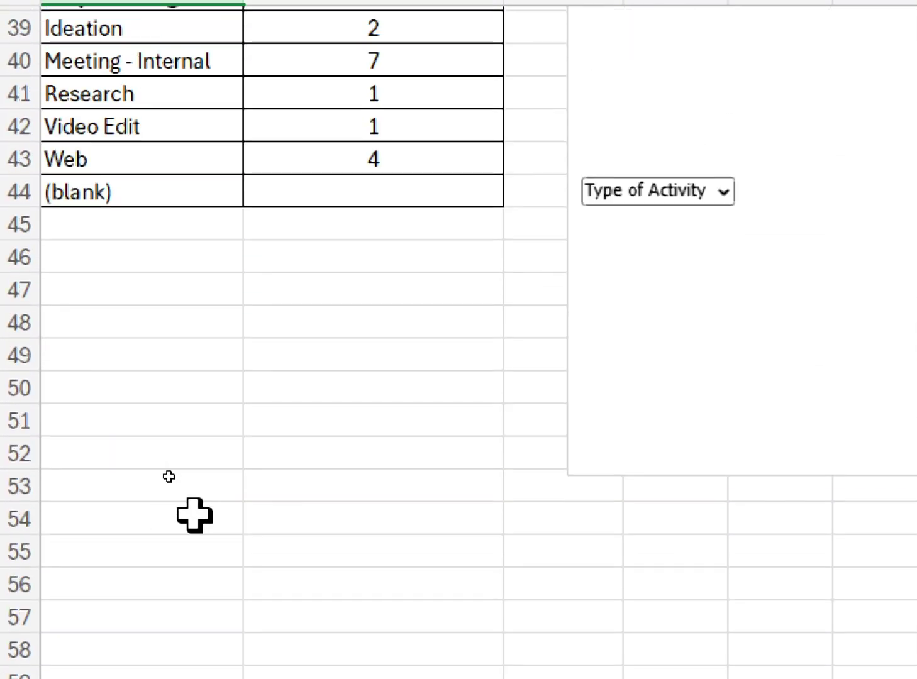
pyautogui.scroll(2, 203, 519)
pyautogui.moveTo(122, 487); pyautogui.dragTo(127, 652)
pyautogui.scroll(-16, 134, 597)
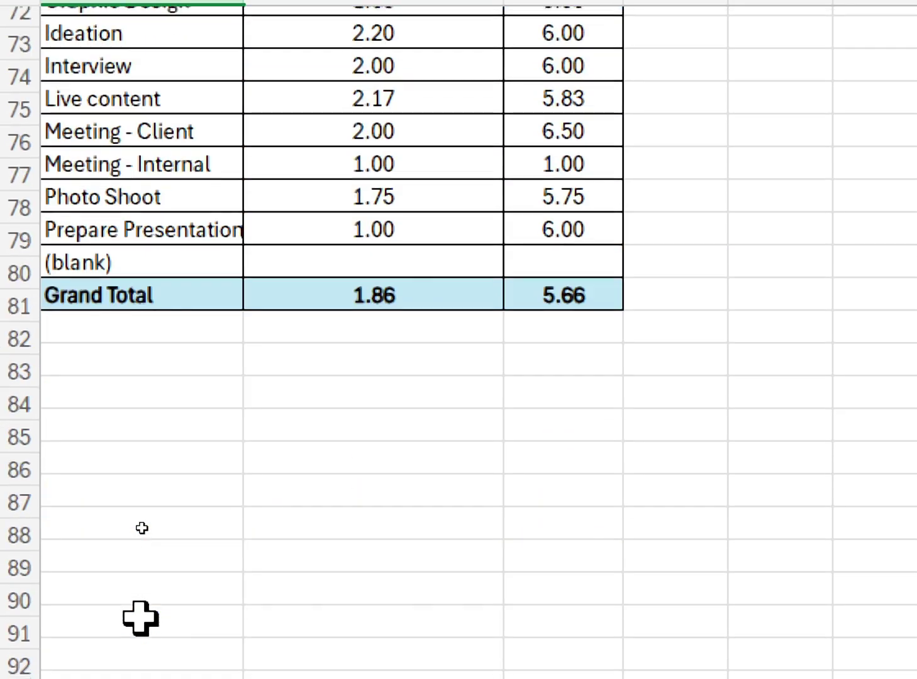
pyautogui.scroll(1, 140, 618)
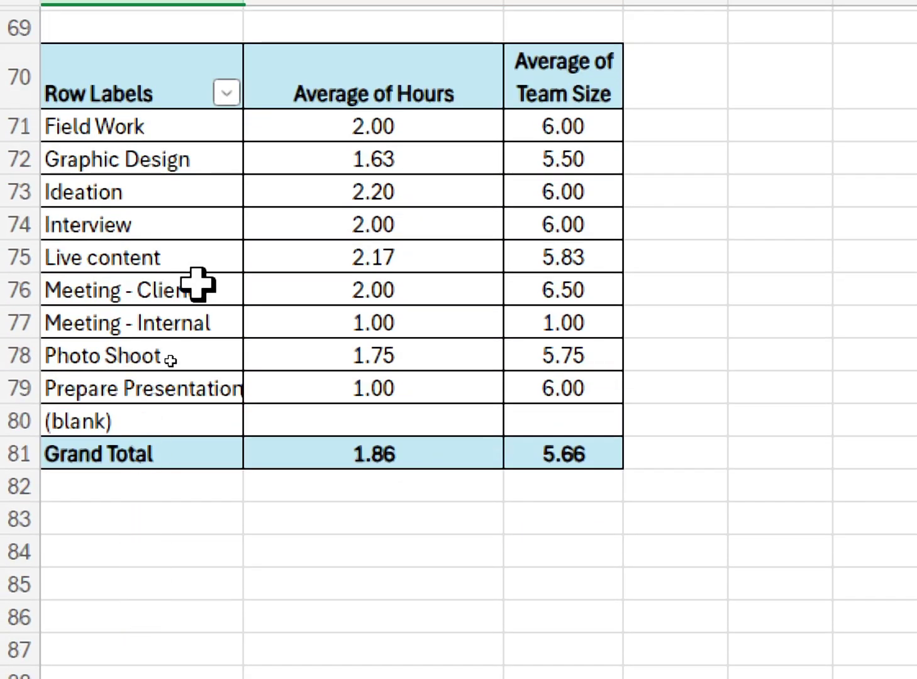
# - Refresh the pivot table with Average of Hours and Average of Team Size
pyautogui.moveTo(153, 123); pyautogui.dragTo(160, 407)
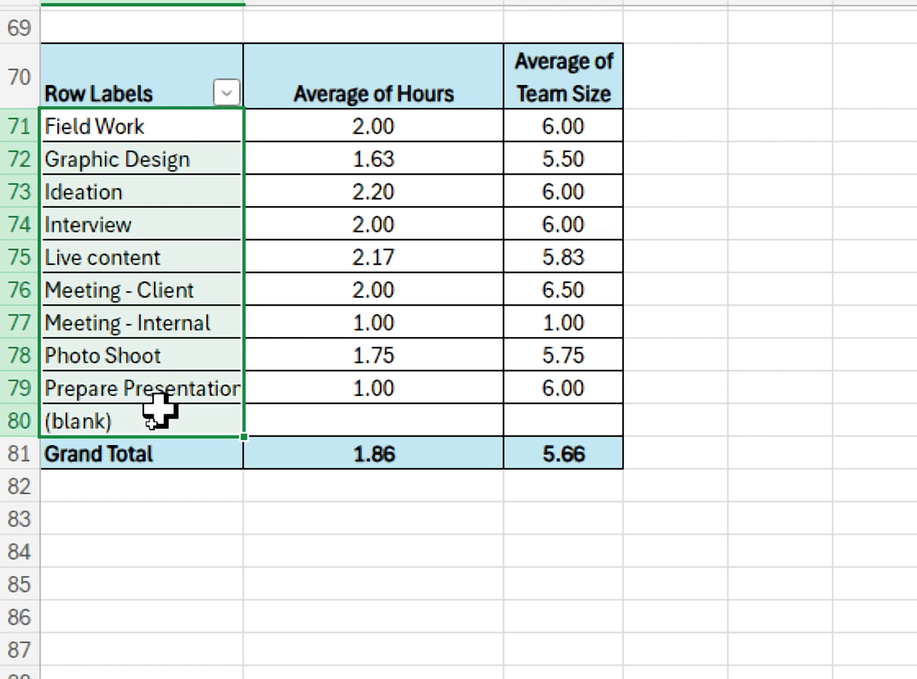
pyautogui.rightClick(188, 227)
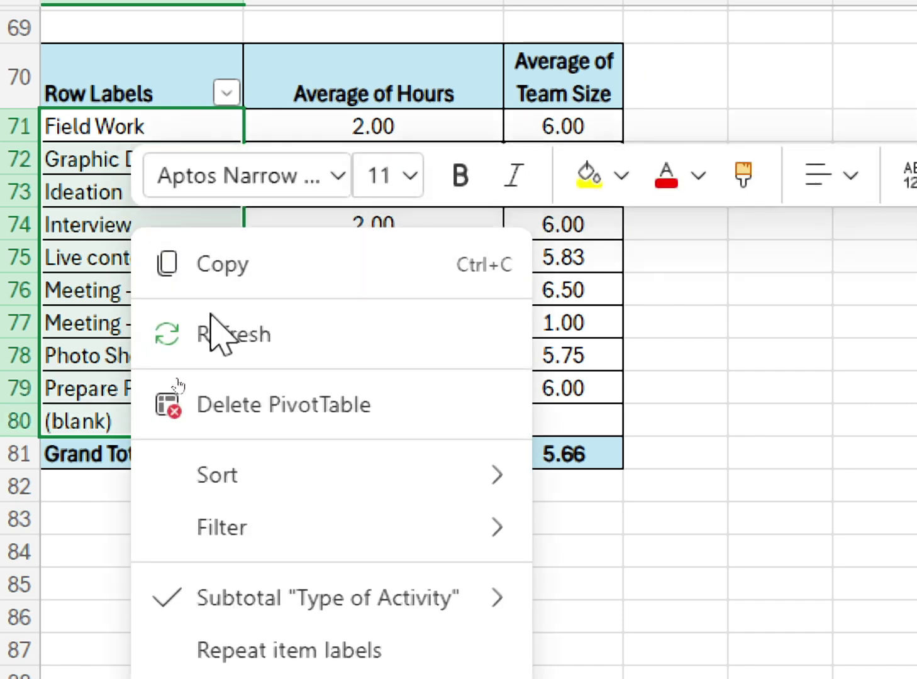
pyautogui.click(221, 350)
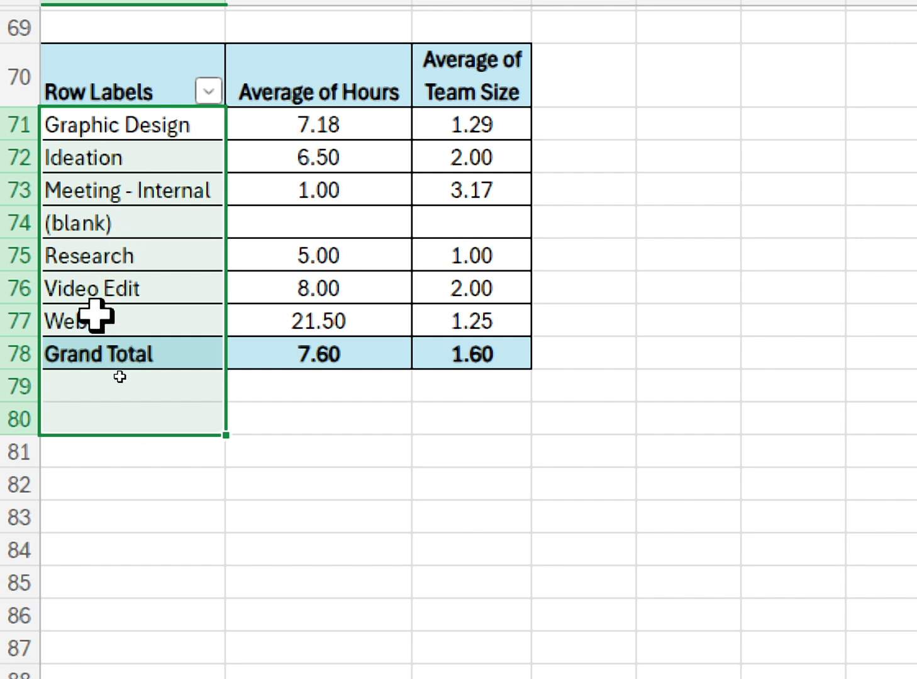
# - Check the data source range of the averages pivot table and accept 'report'!$E:$G
pyautogui.click(119, 314)
pyautogui.scroll(1, 113, 271)
pyautogui.scroll(1, 114, 273)
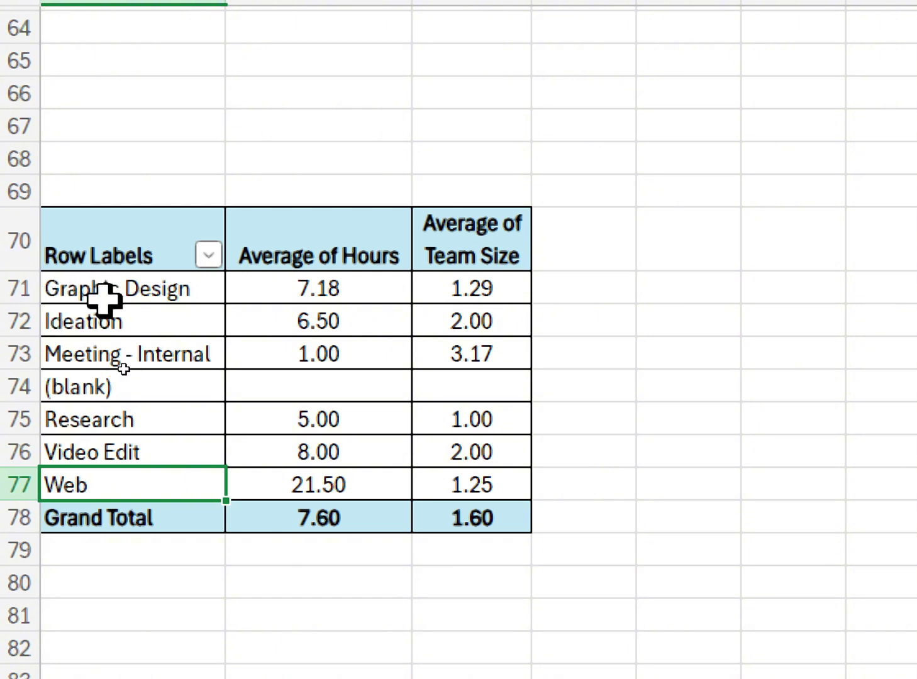
pyautogui.scroll(16, 119, 280)
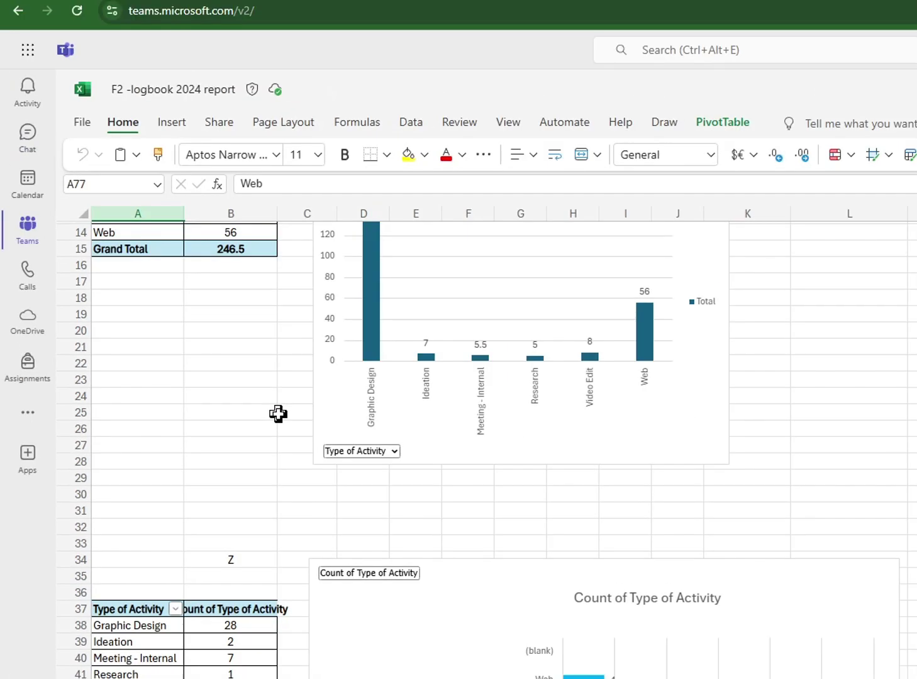
pyautogui.scroll(-13, 255, 536)
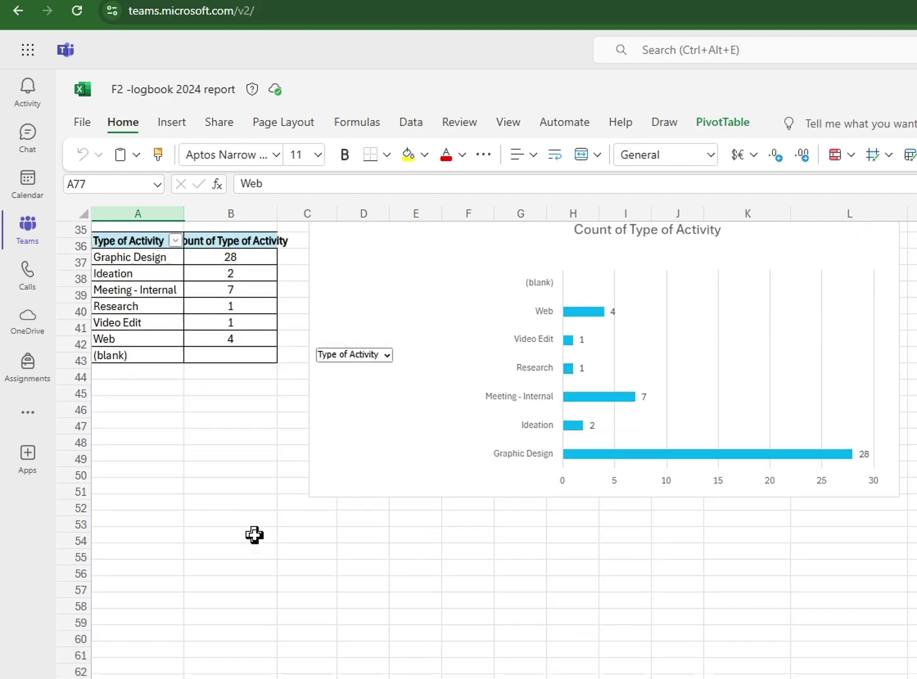
pyautogui.click(236, 540)
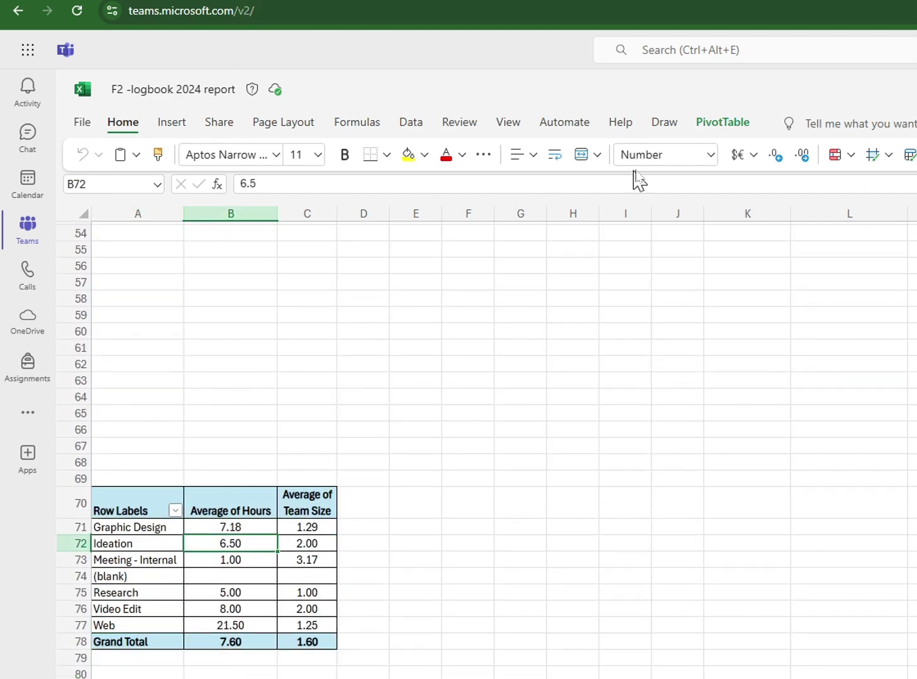
pyautogui.click(708, 129)
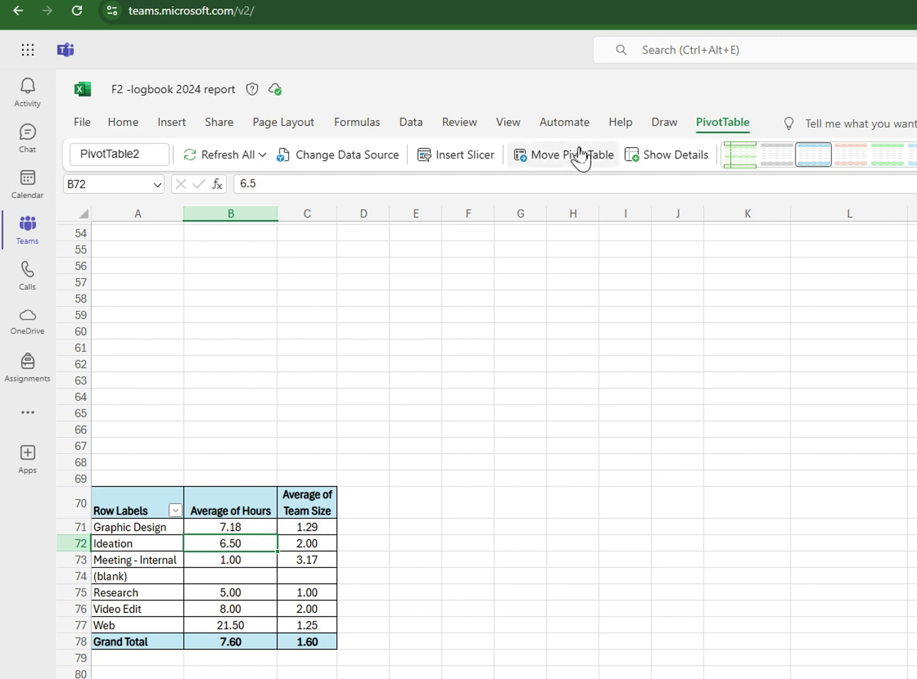
pyautogui.click(374, 169)
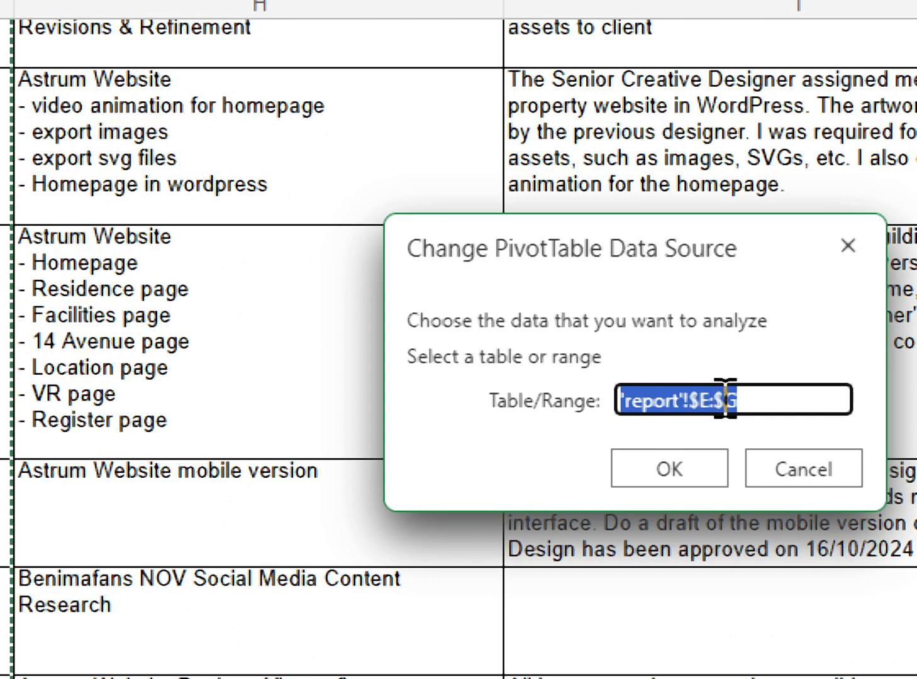
pyautogui.click(676, 469)
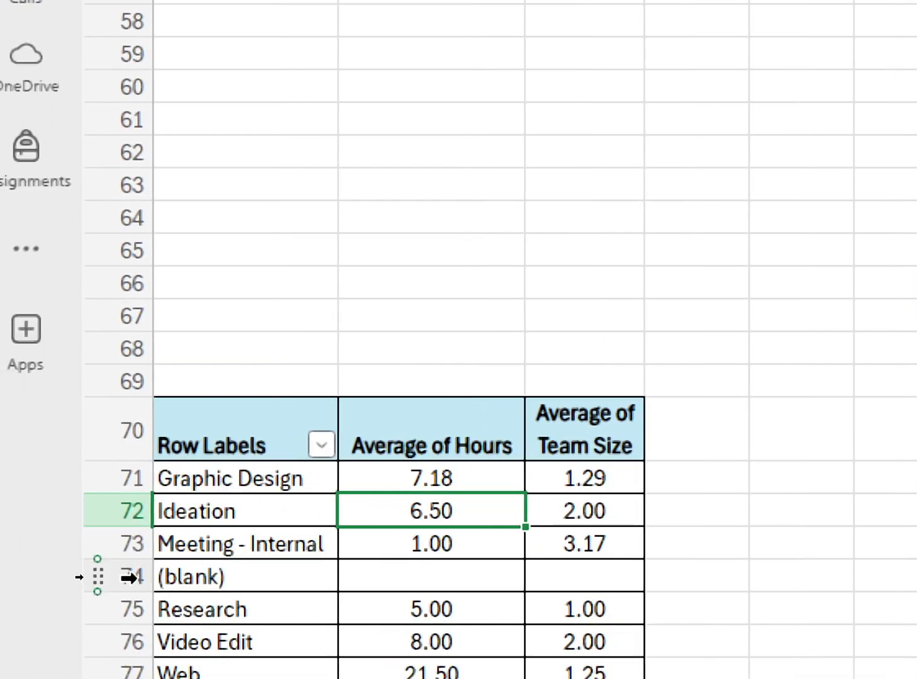
# - Hide row 74, which holds the (blank) entry of the averages pivot table
pyautogui.click(69, 576)
pyautogui.rightClick(128, 576)
pyautogui.click(307, 379)
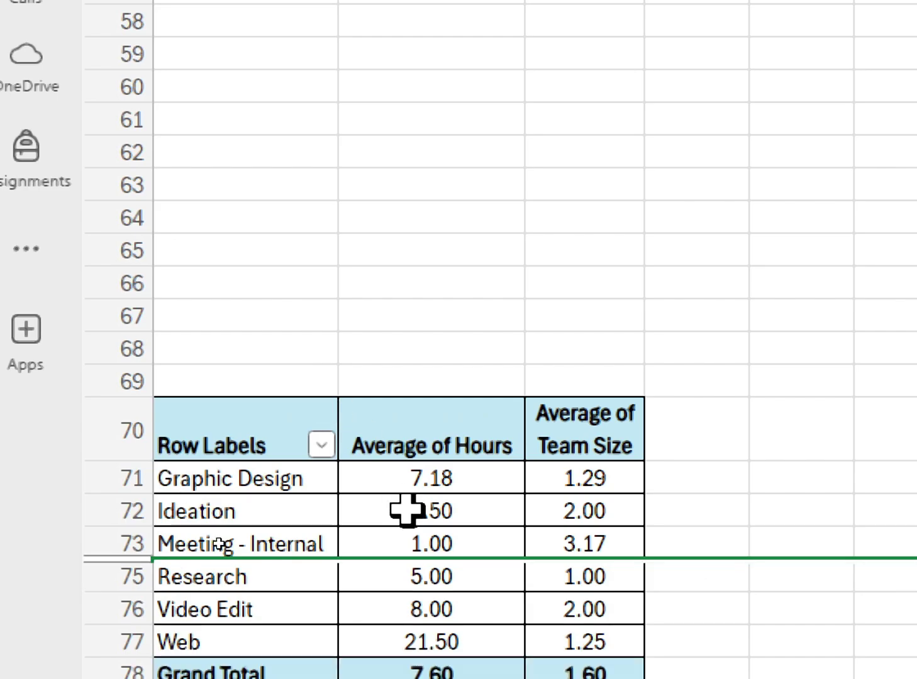
# - Hide the averages pivot table's Grand Total in row 78 and select the Average of Hours and Average of Team Size columns
pyautogui.scroll(-3, 407, 511)
pyautogui.scroll(20, 407, 511)
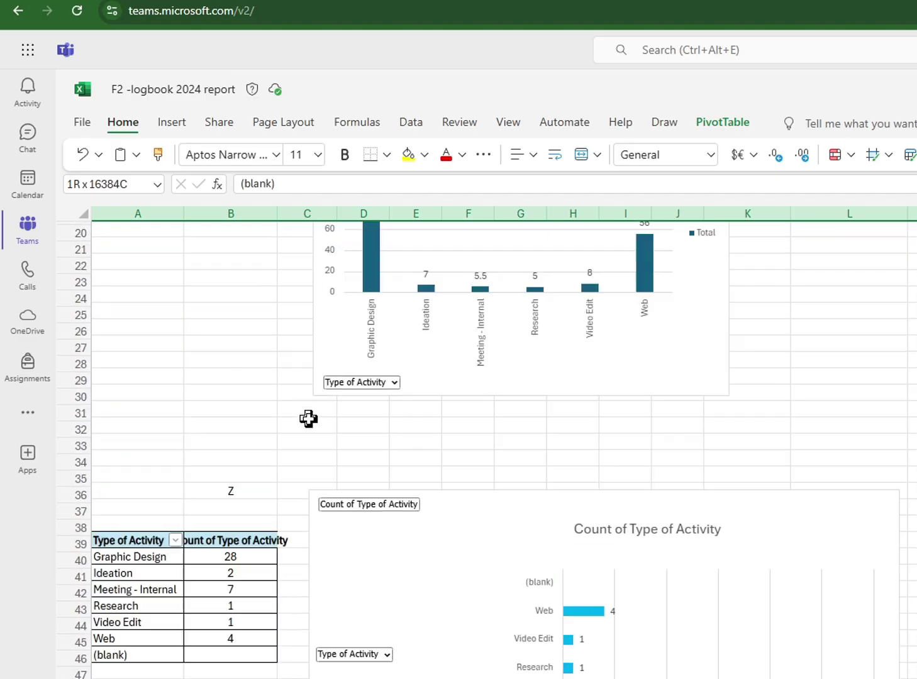
pyautogui.scroll(1, 309, 419)
pyautogui.click(195, 394)
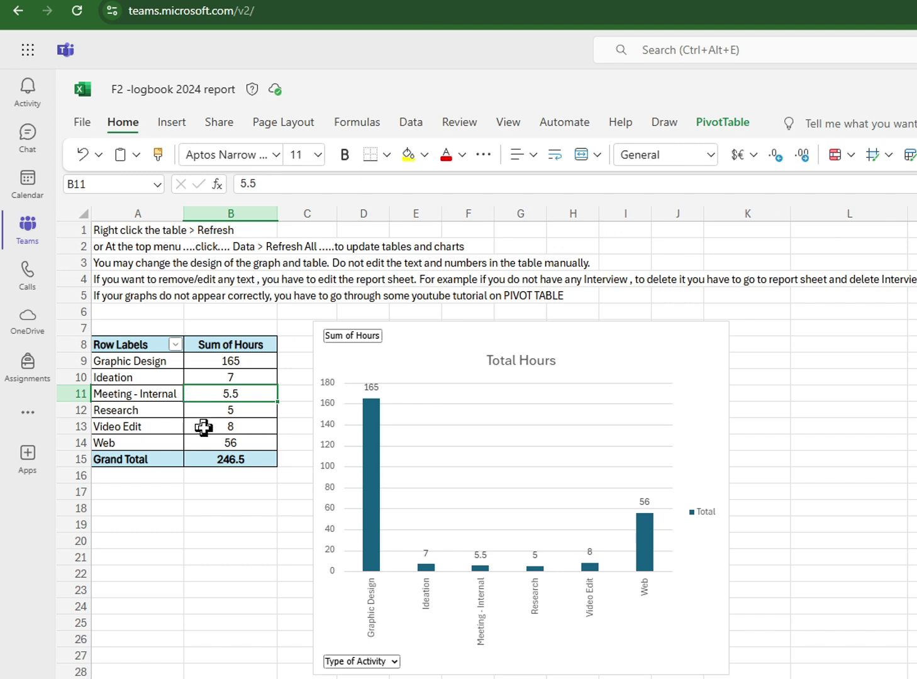
pyautogui.scroll(-15, 203, 427)
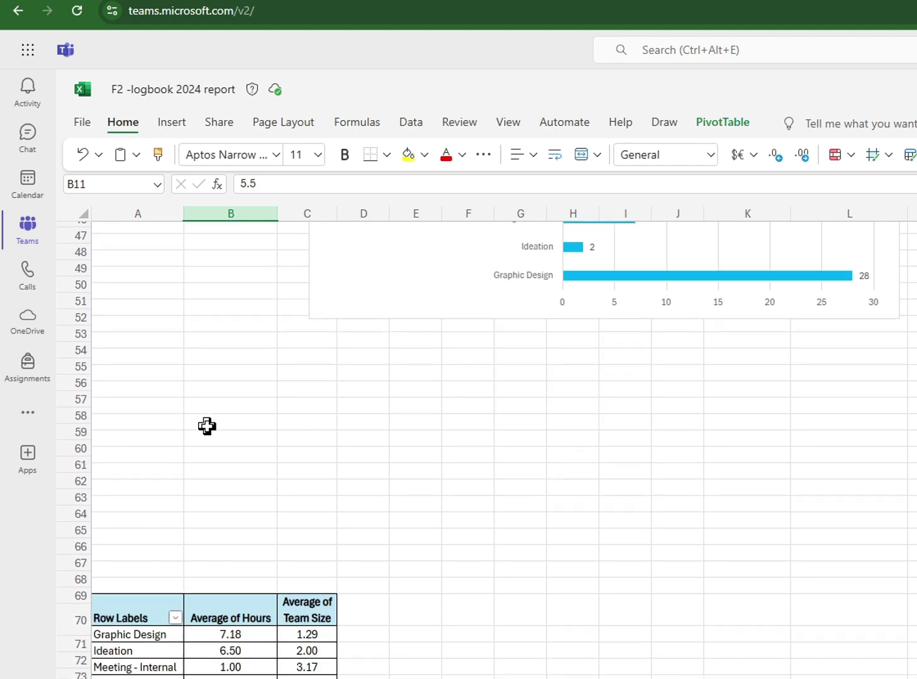
pyautogui.scroll(-6, 206, 426)
pyautogui.click(207, 427)
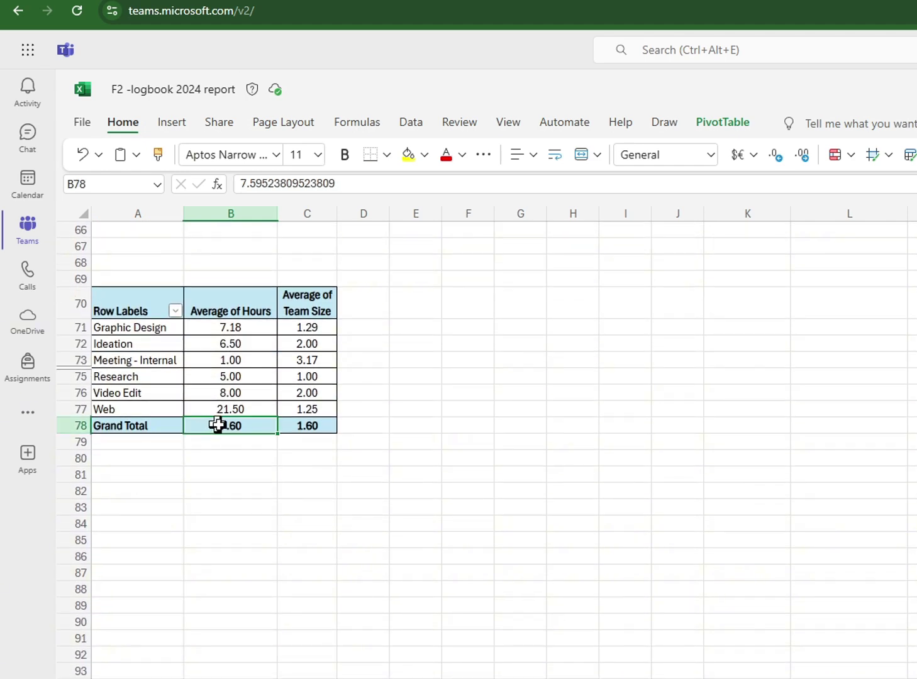
pyautogui.moveTo(168, 425); pyautogui.dragTo(303, 424)
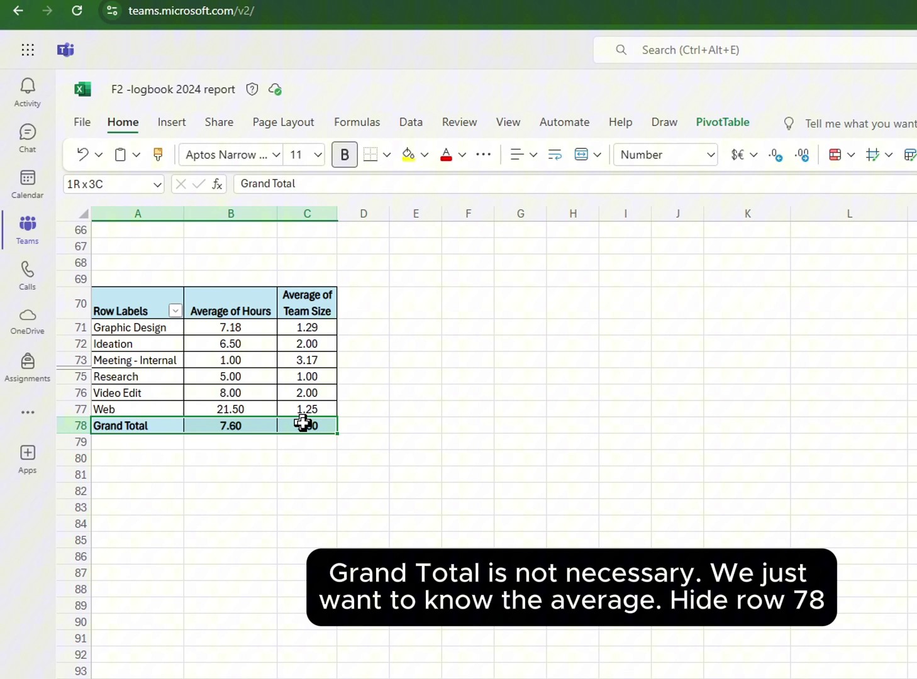
pyautogui.click(73, 426)
pyautogui.rightClick(72, 426)
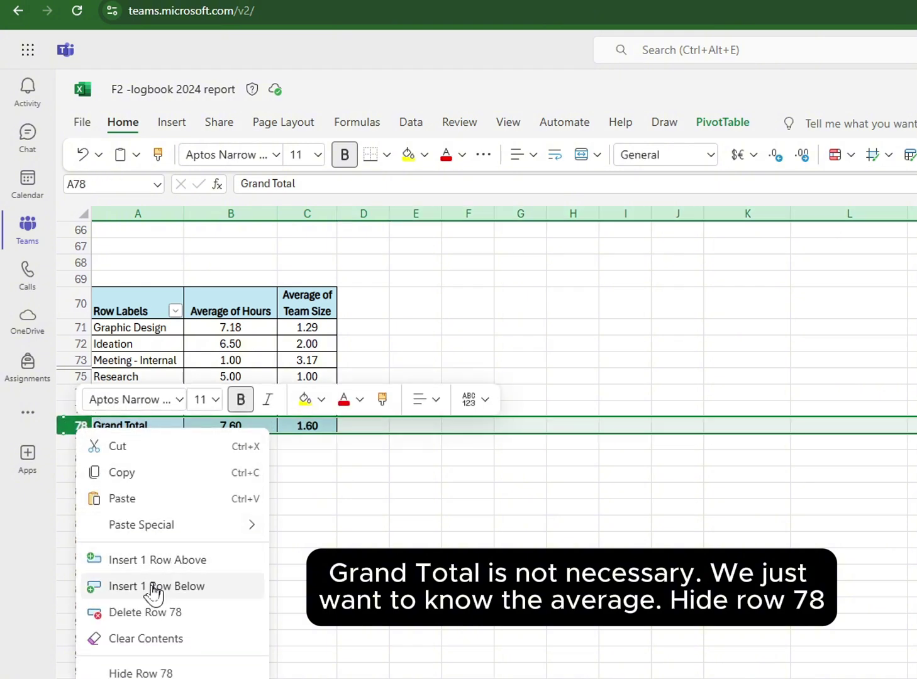
pyautogui.click(148, 673)
pyautogui.moveTo(227, 310); pyautogui.dragTo(302, 413)
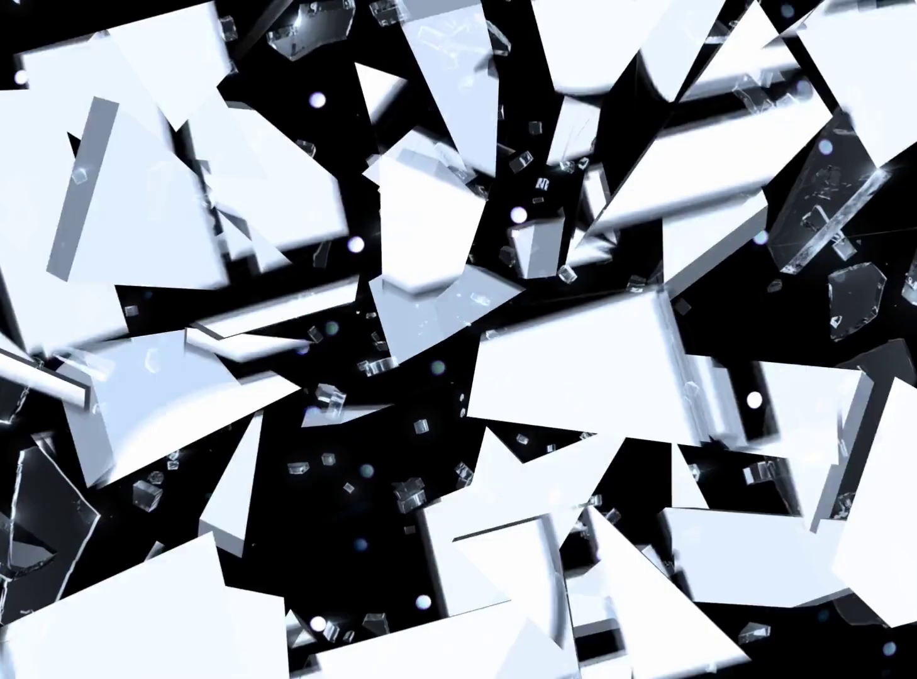